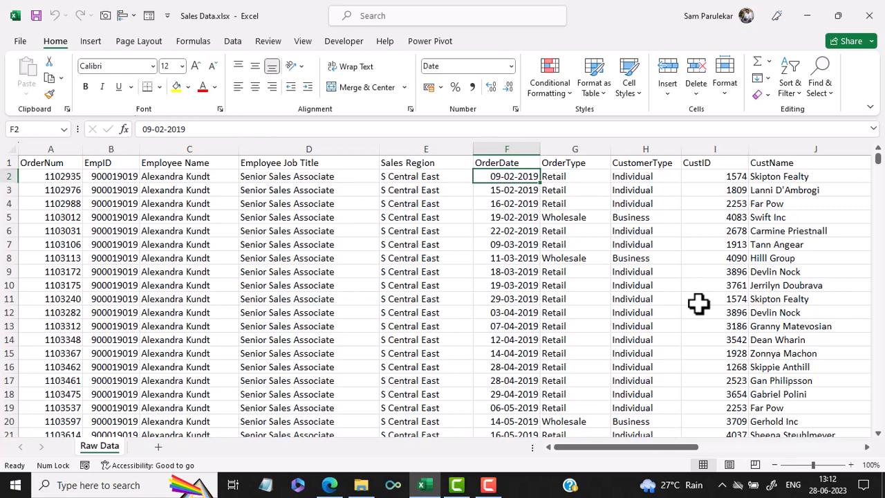
Convert the data on the Raw Data sheet into a table with headers and name it Sales.
click(370, 246)
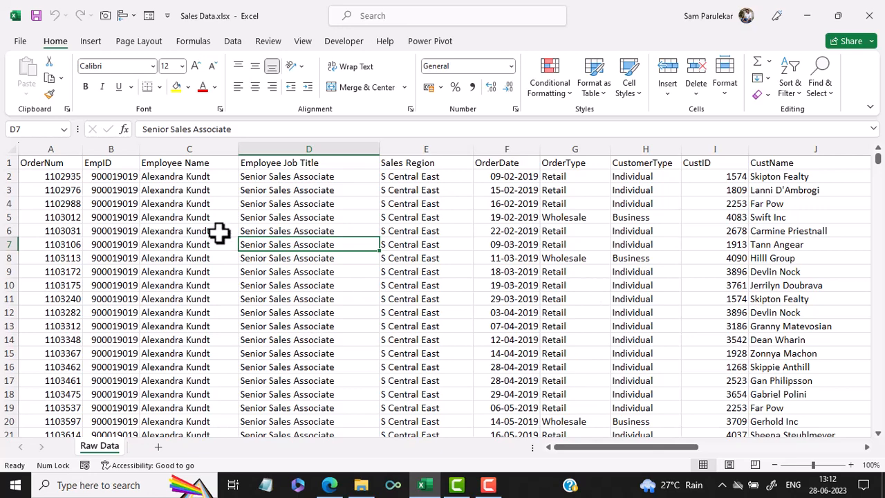
click(90, 42)
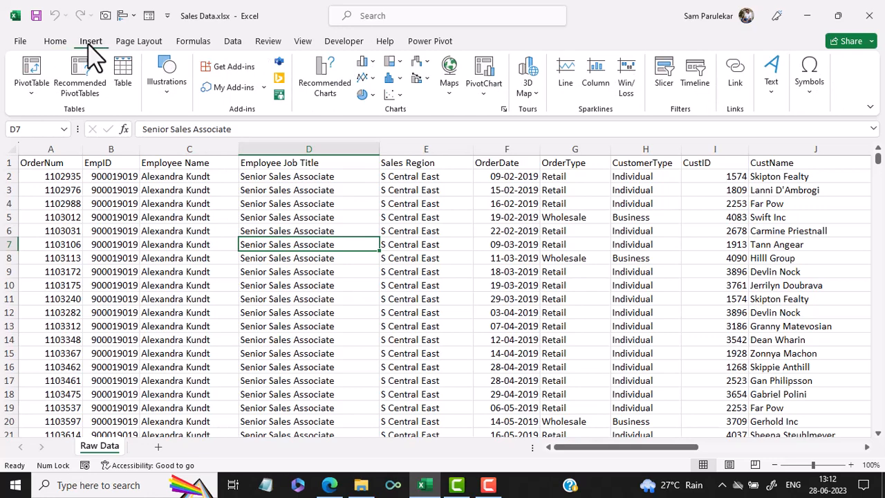
click(122, 82)
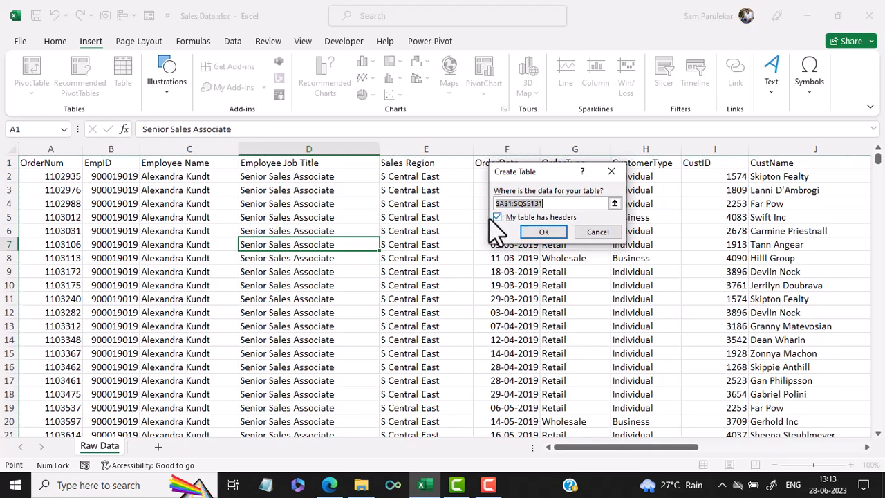
click(555, 233)
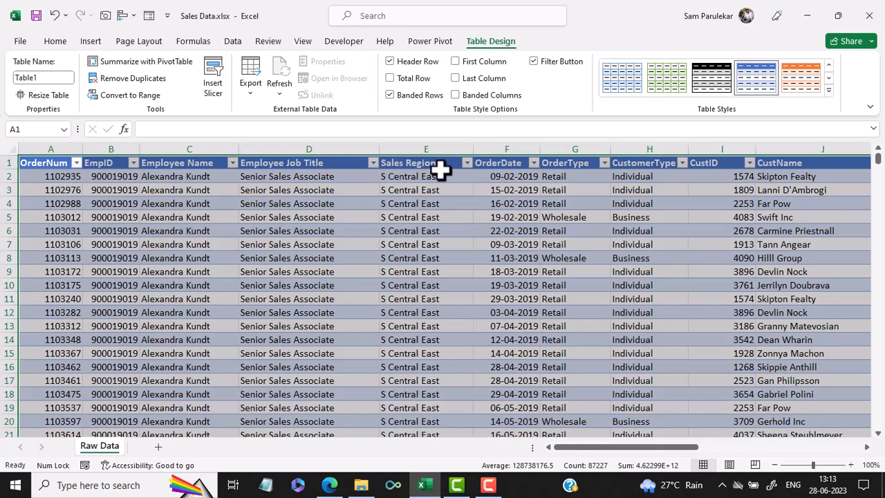
click(51, 79)
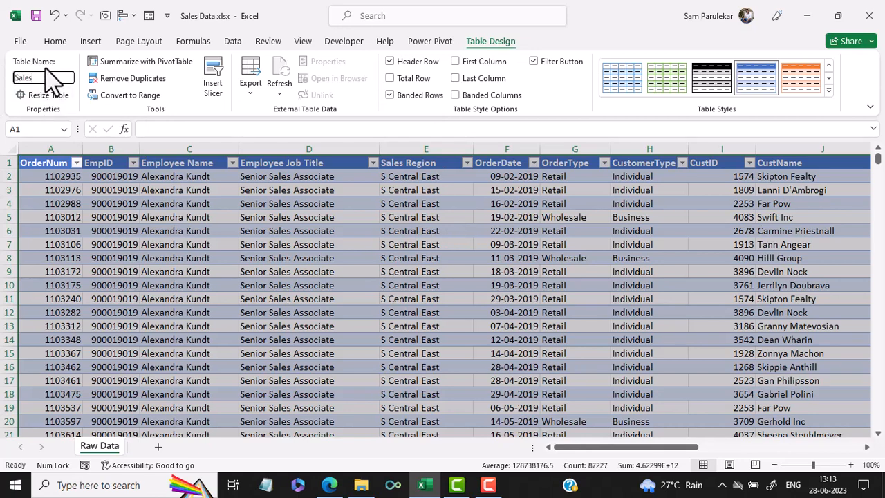
key(Return)
Create a PivotTable from the Sales table on a new worksheet.
click(218, 238)
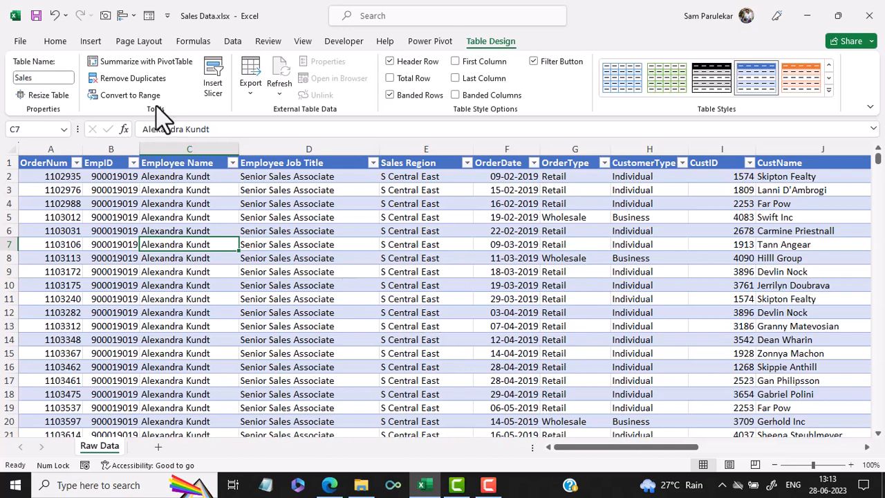
click(92, 42)
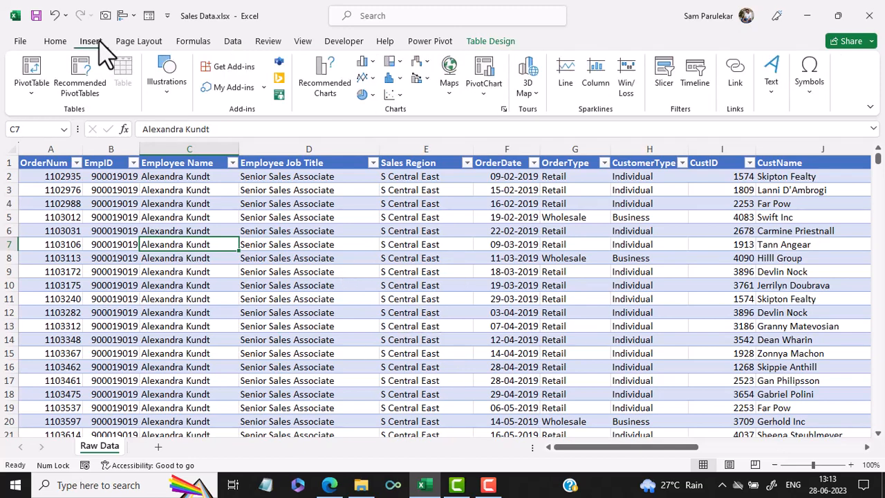
click(35, 69)
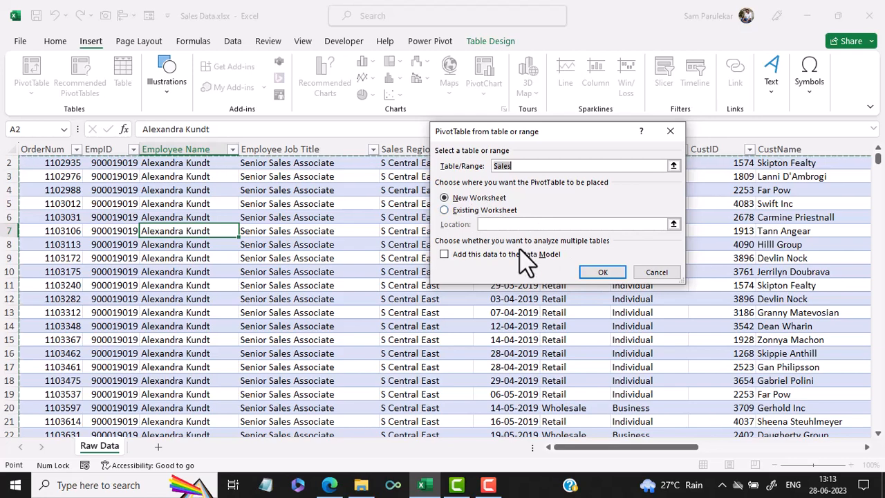
click(600, 273)
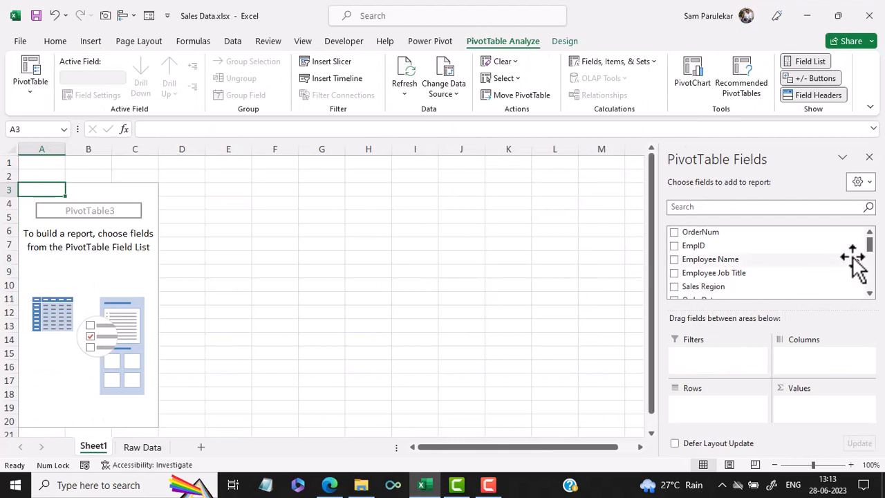
Build the PivotTable with Employee Name as rows and the sum of Quantity as values.
drag(701, 257, 712, 409)
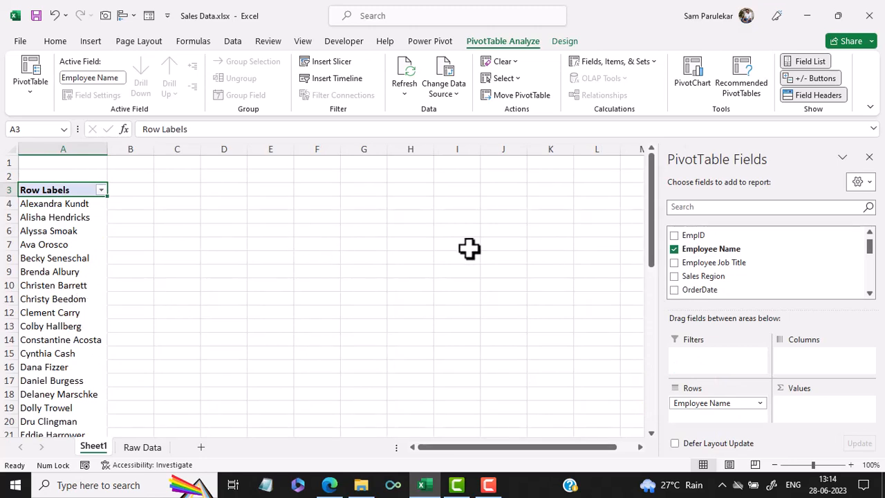
drag(656, 220, 645, 201)
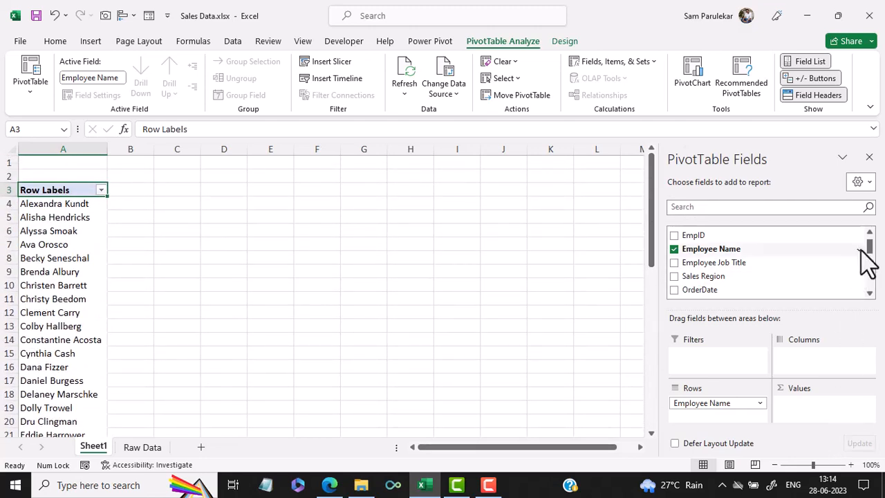
drag(872, 253, 869, 279)
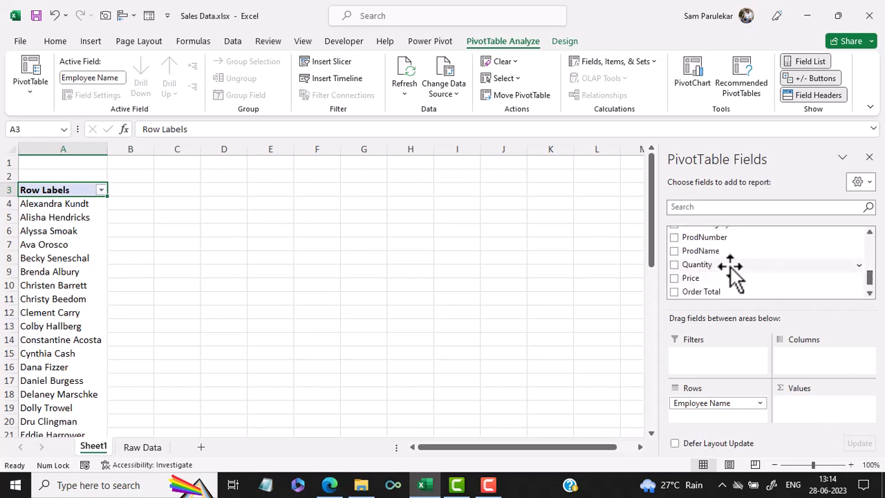
drag(733, 273, 802, 407)
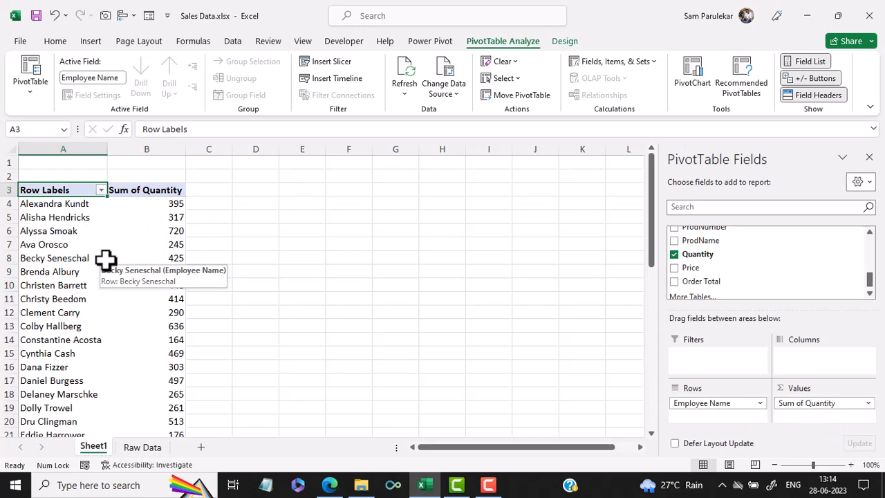
Insert a Clustered Bar PivotChart based on the employee quantity PivotTable.
click(55, 245)
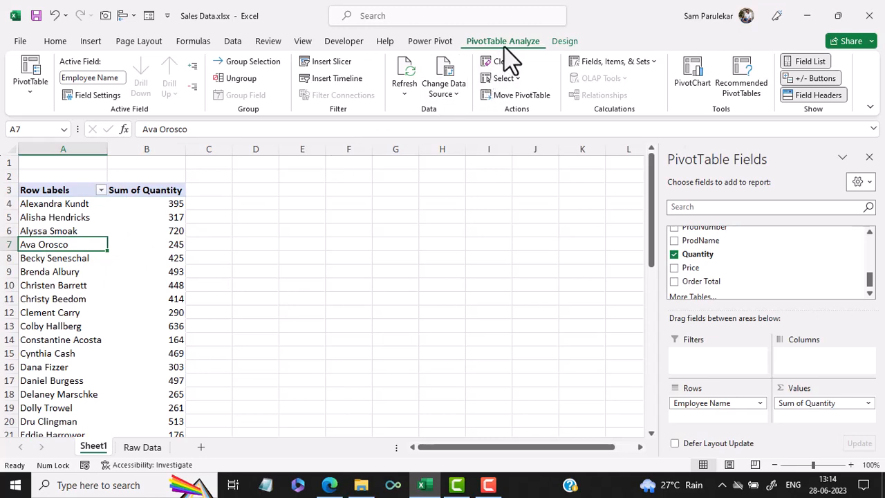
click(695, 93)
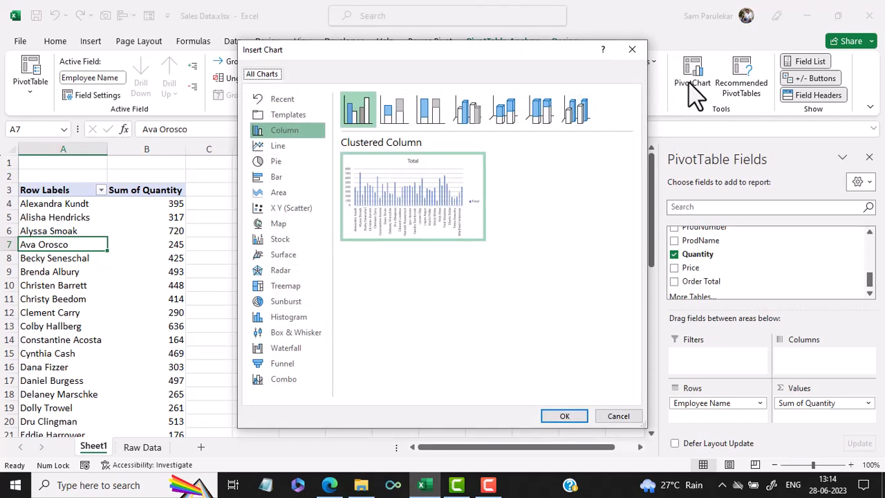
click(278, 177)
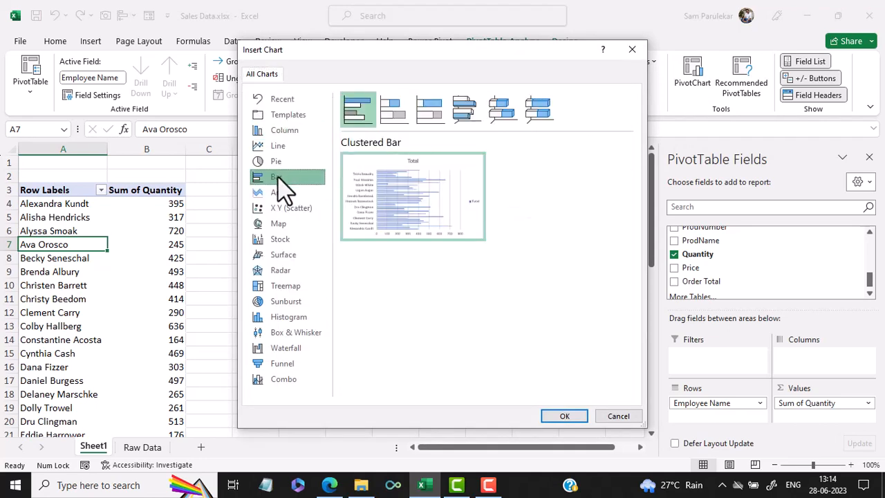
mouse_move(363, 190)
click(560, 416)
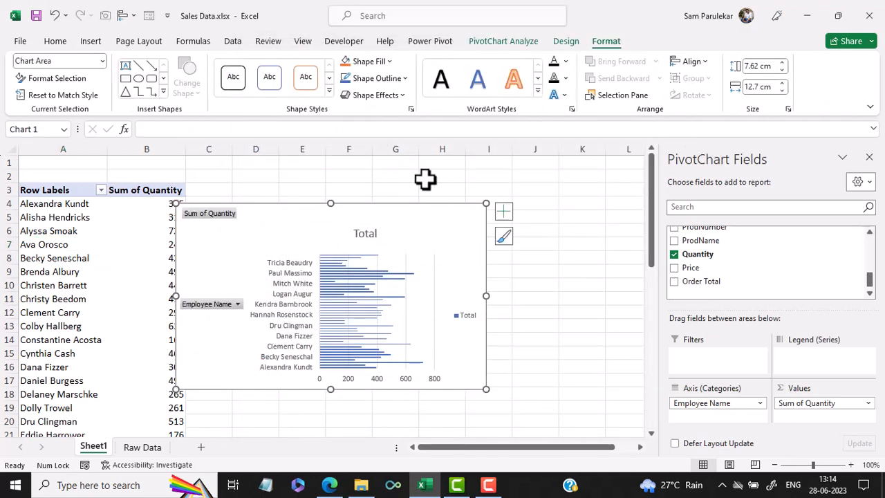
Move the PivotChart beside the PivotTable so it no longer covers the values, and delete the chart's legend.
mouse_move(413, 201)
mouse_down()
mouse_move(464, 191)
mouse_move(464, 181)
mouse_up()
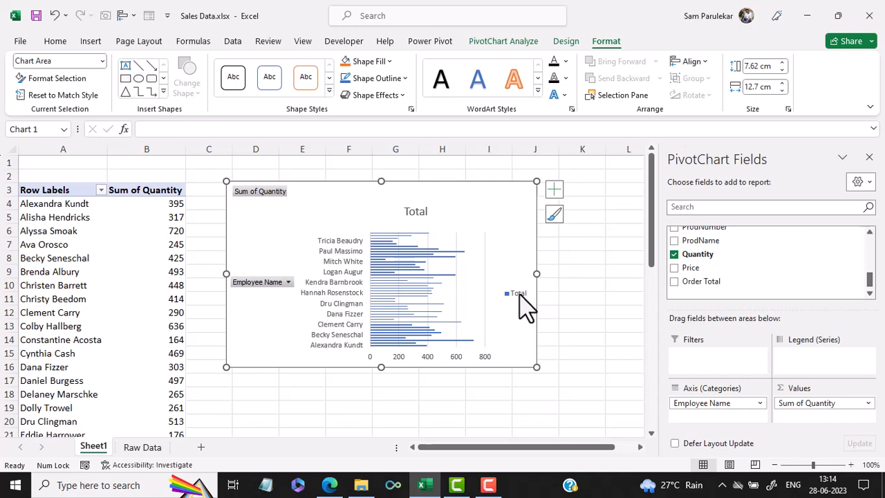
click(519, 295)
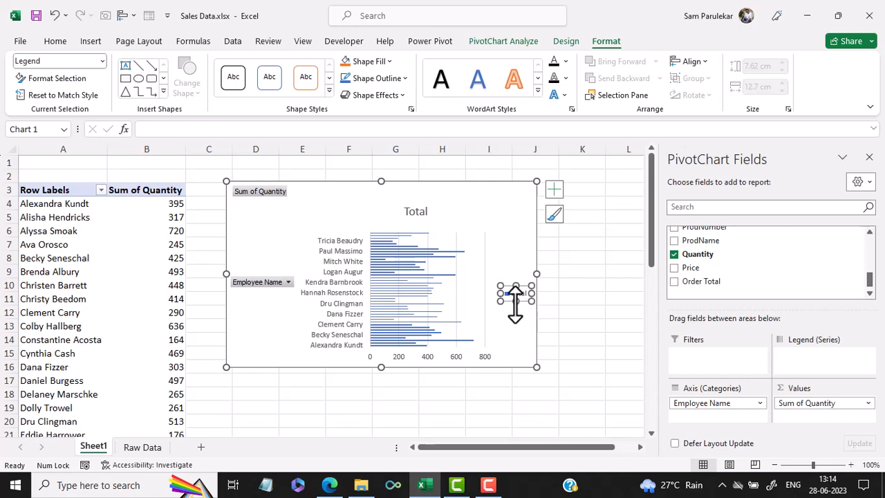
key(Delete)
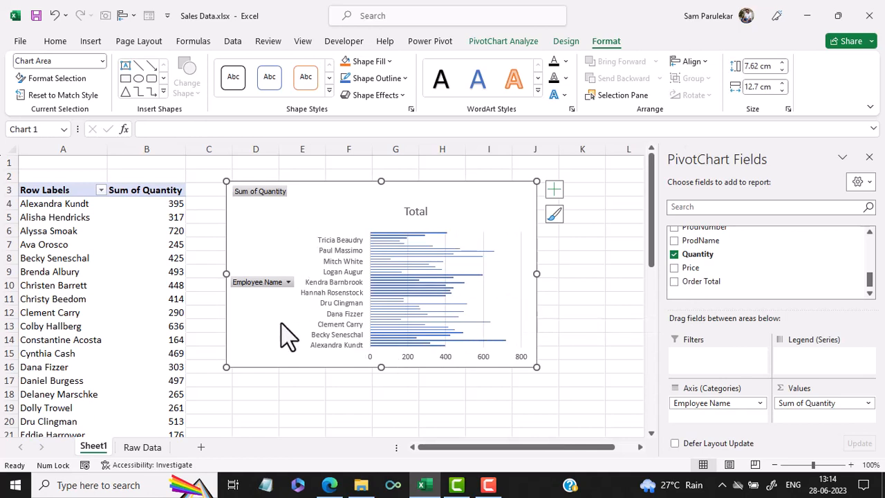
Filter Employee Name in the PivotChart to the top 10 items by Sum of Quantity.
click(287, 283)
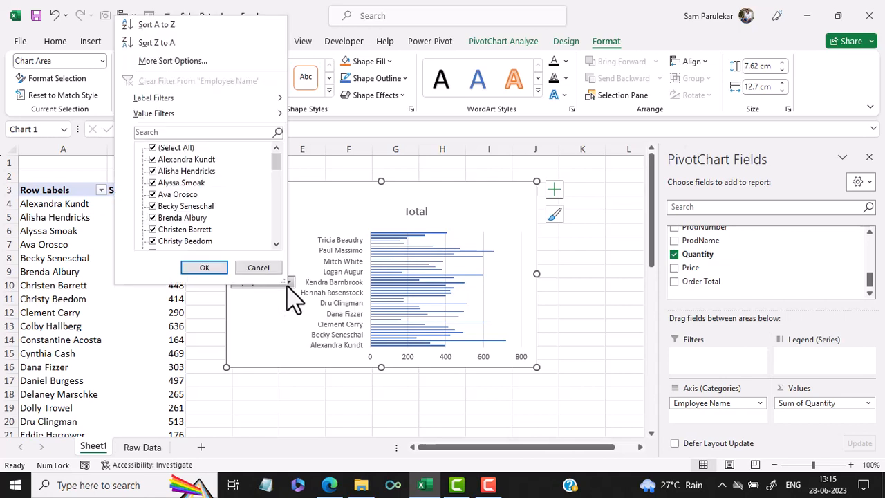
mouse_move(282, 113)
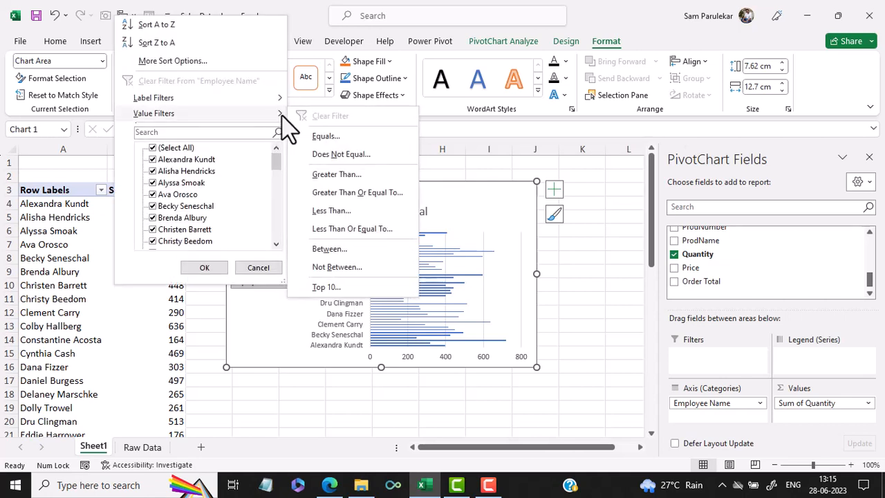
click(334, 289)
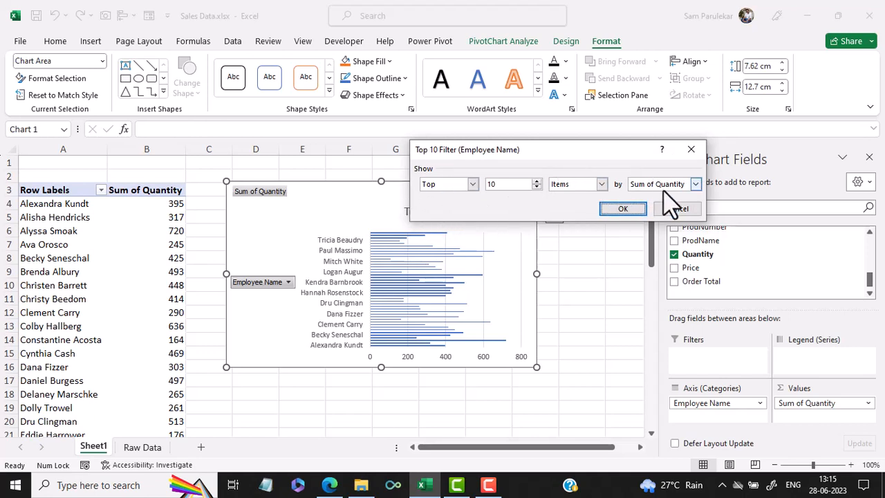
click(624, 209)
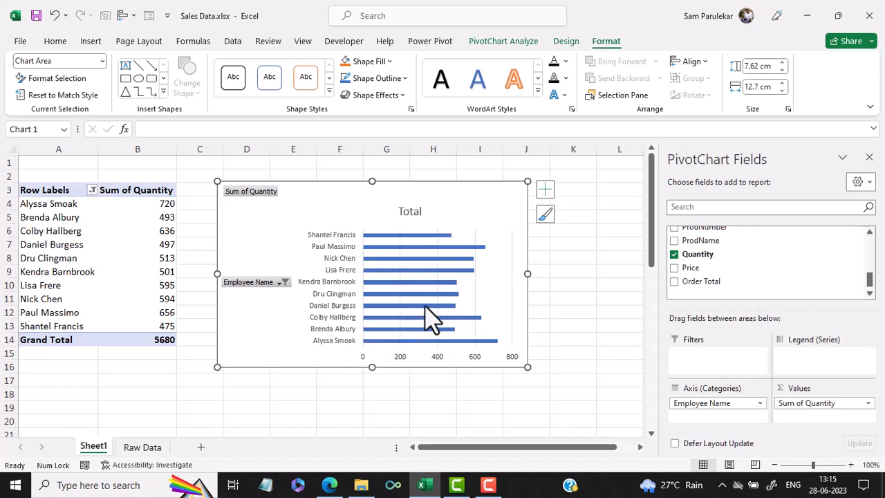
Sort the PivotTable's Sum of Quantity from smallest to largest and close the PivotTable field list.
right_click(138, 214)
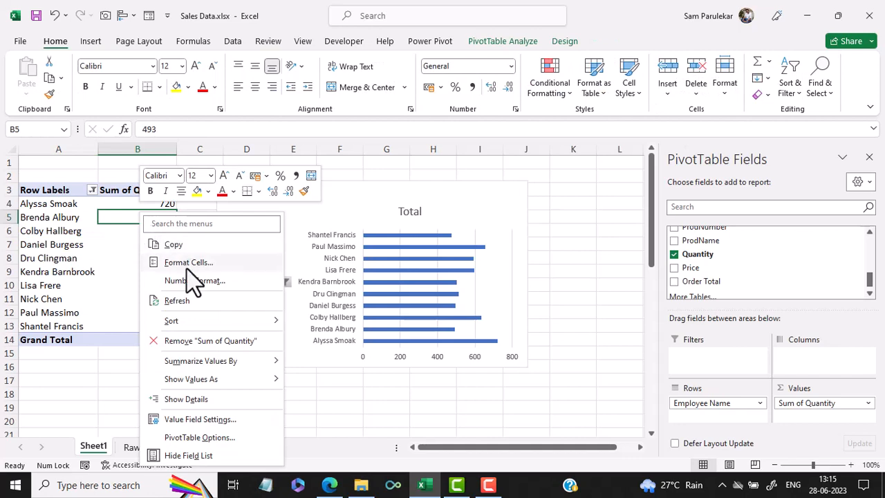
mouse_move(186, 322)
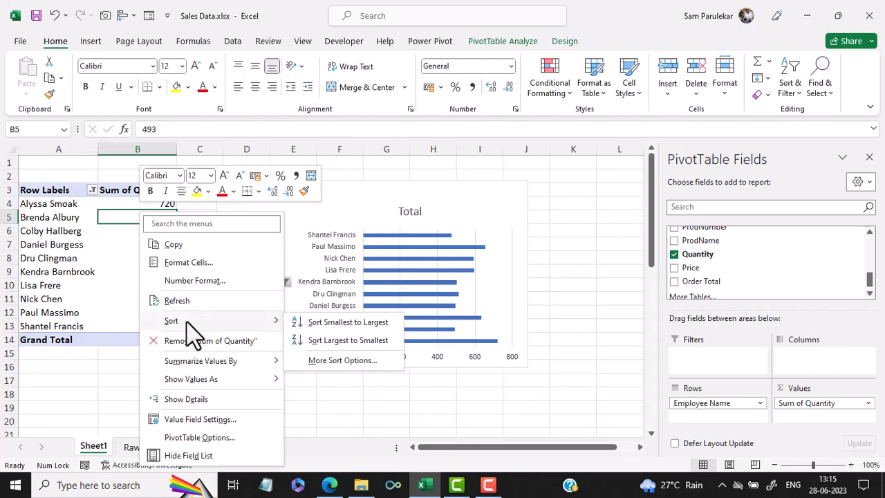
click(334, 323)
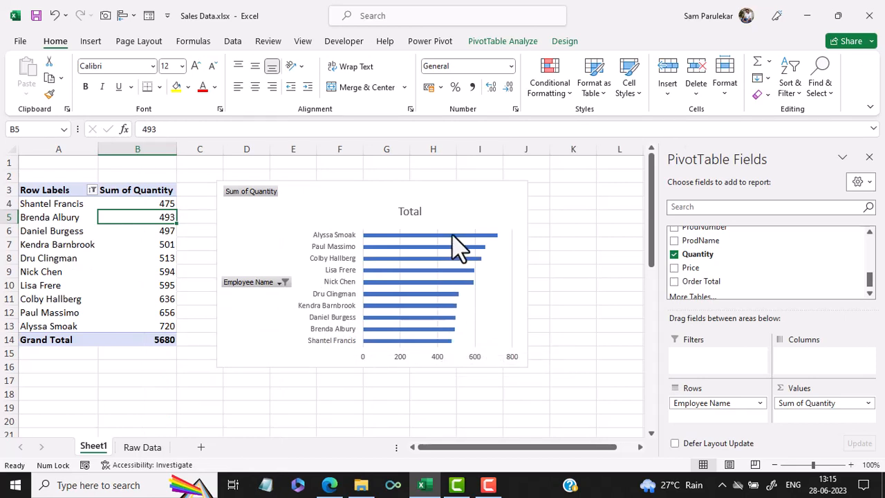
mouse_move(456, 246)
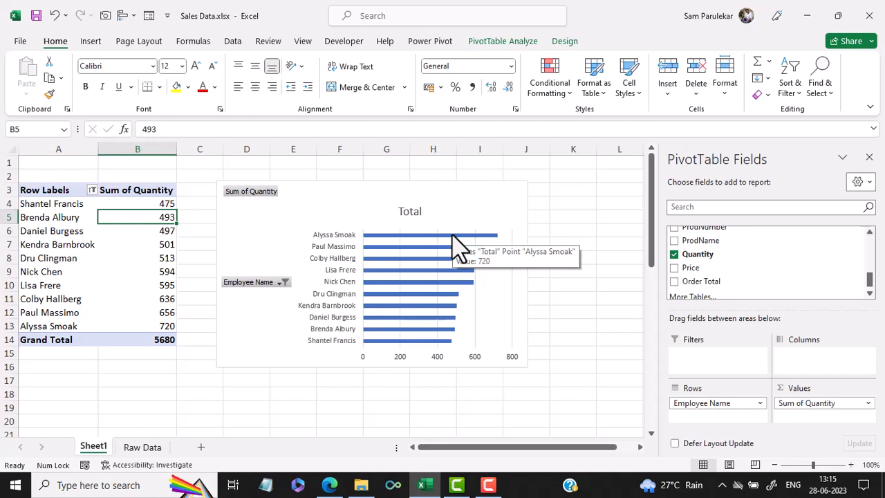
click(869, 157)
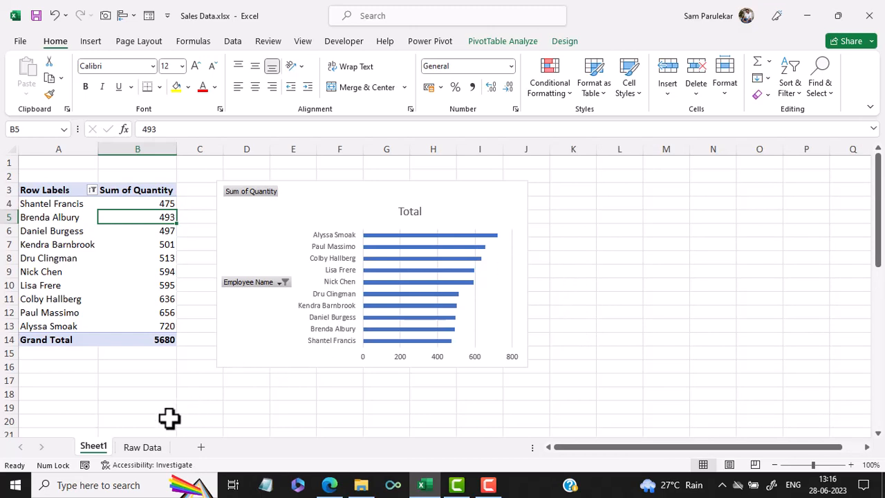
Create a PivotTable from the Sales table on the Raw Data sheet, placing it at cell A19 of the existing Sheet1.
click(143, 447)
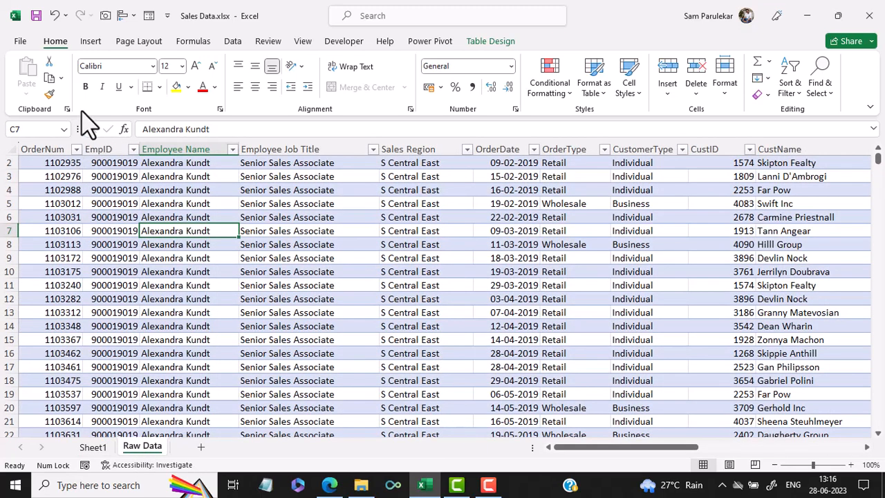
click(90, 41)
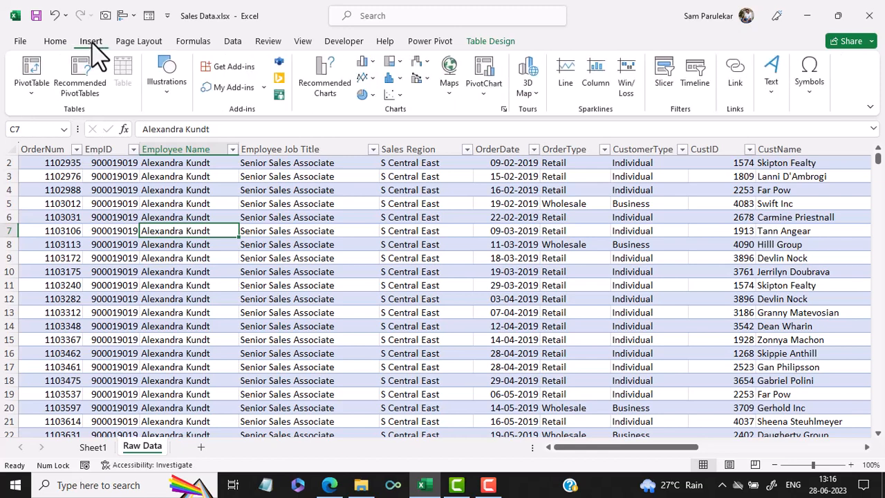
click(34, 90)
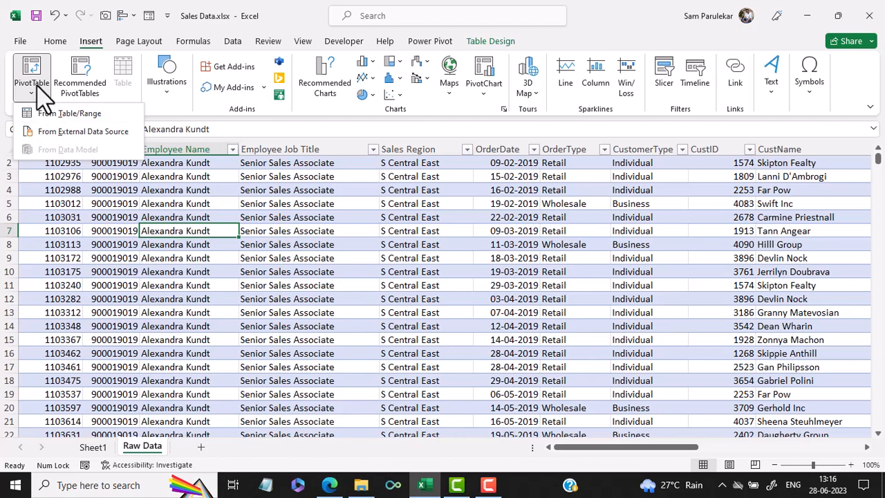
click(36, 67)
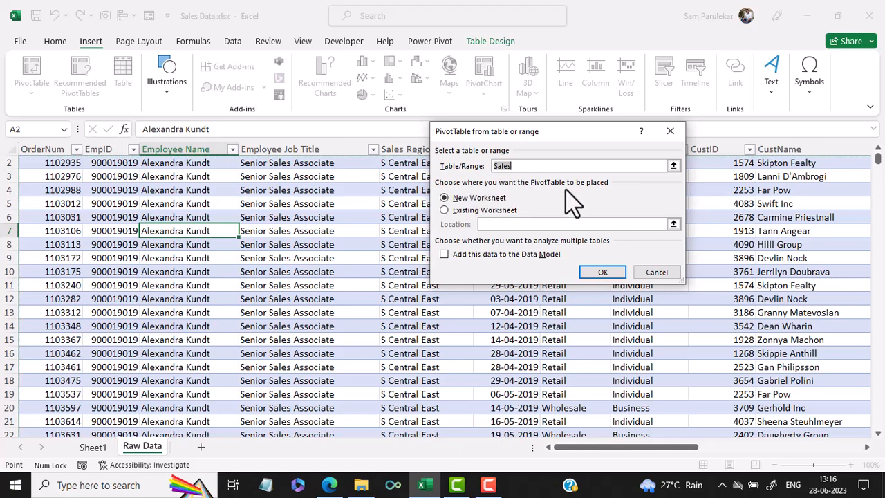
click(446, 211)
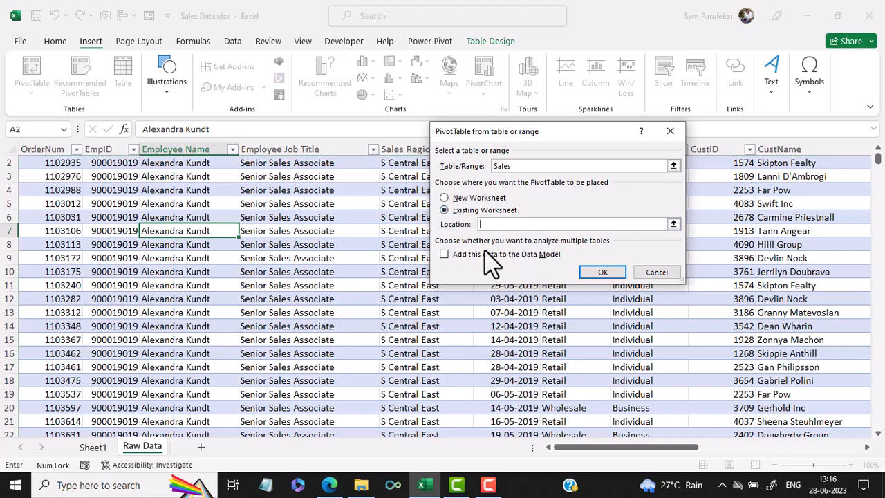
click(97, 449)
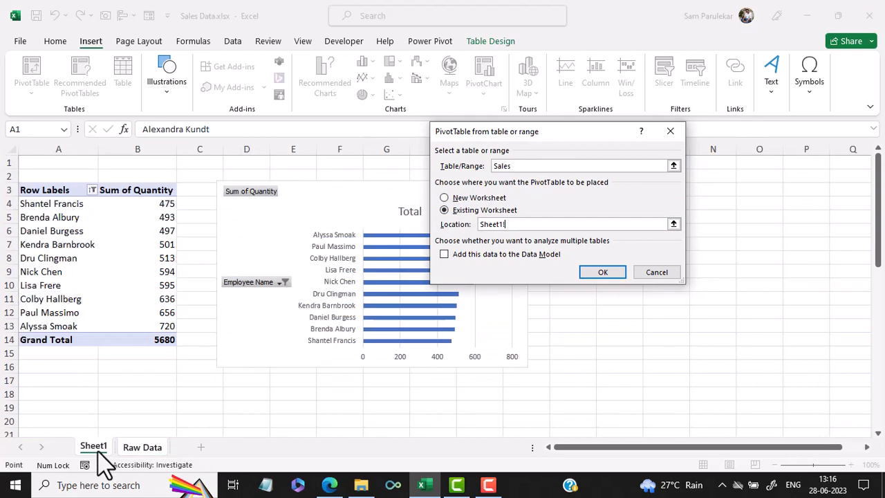
click(41, 409)
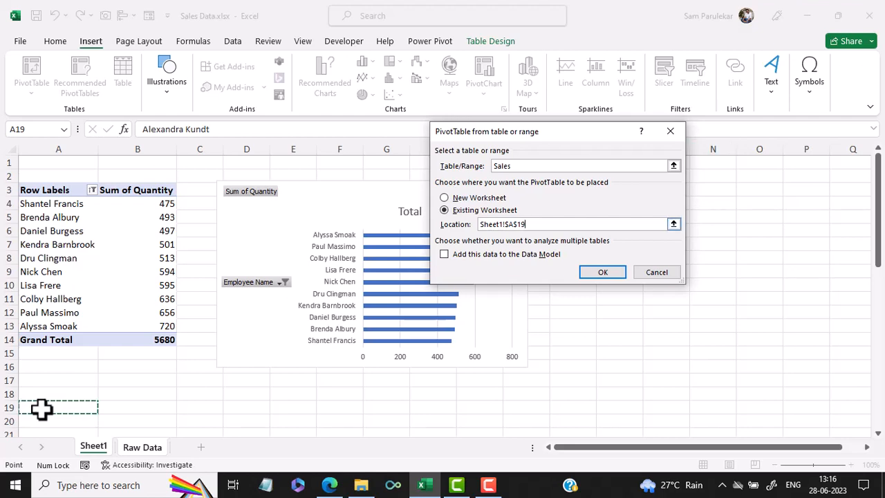
key(Return)
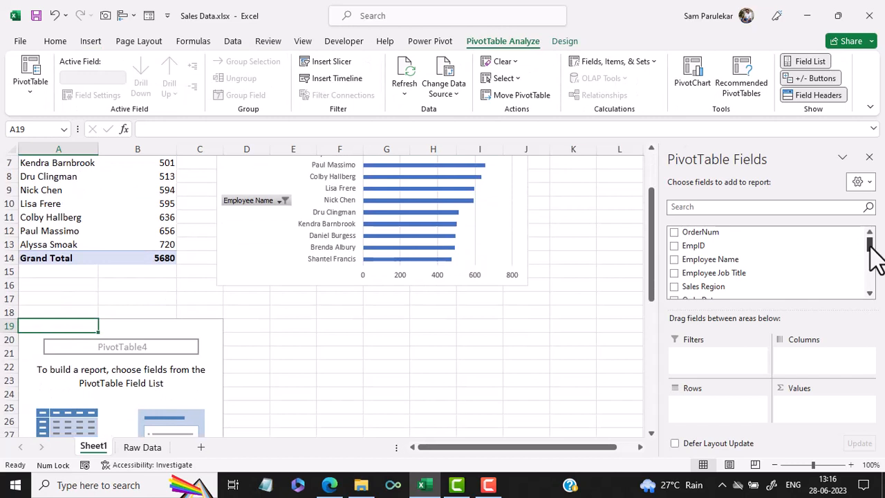
Add OrderDate to the rows and Order Total to the values of the new PivotTable.
drag(870, 244, 870, 251)
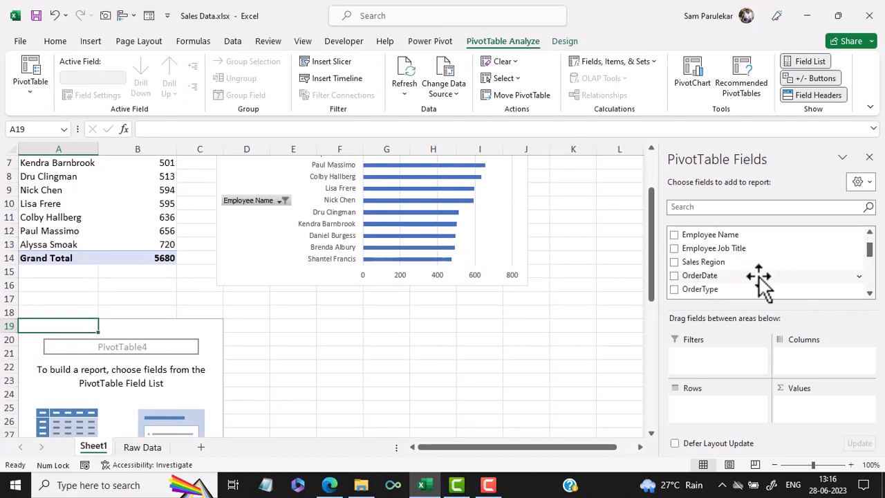
drag(730, 280, 724, 408)
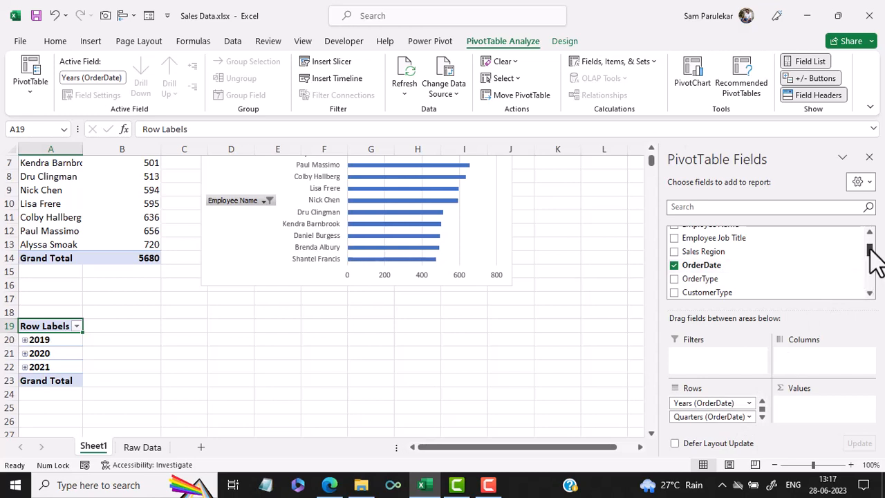
drag(870, 246, 871, 283)
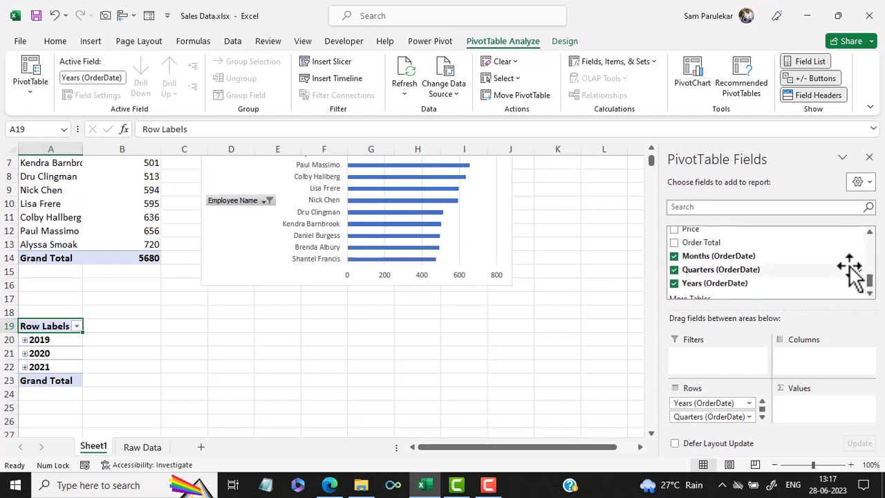
drag(737, 243, 805, 408)
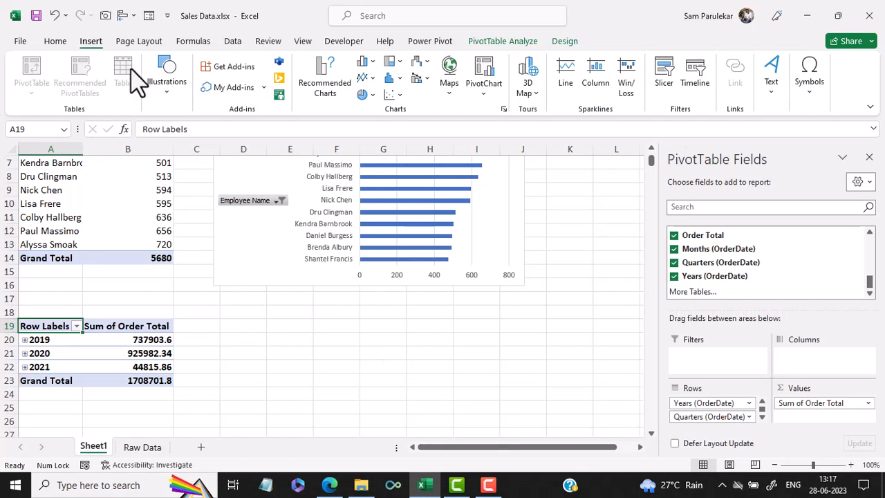
Insert a 2-D Line PivotChart from the order total PivotTable and place it directly below the employee bar chart.
click(371, 77)
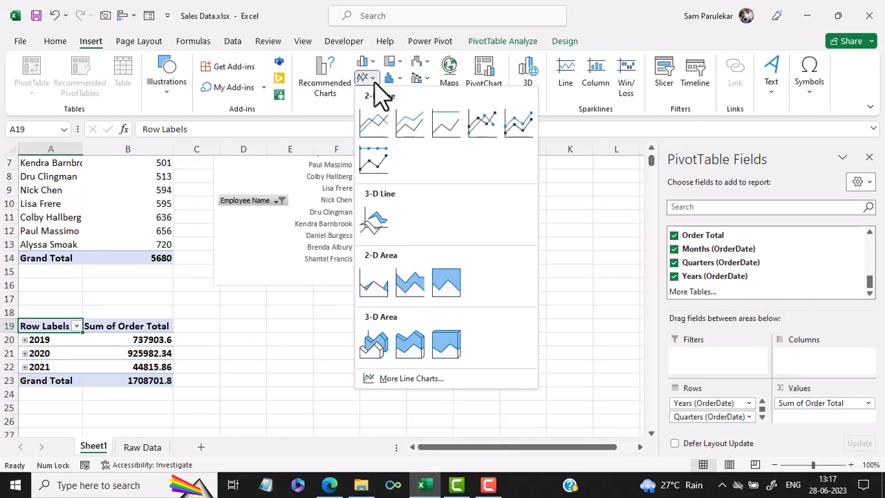
click(375, 126)
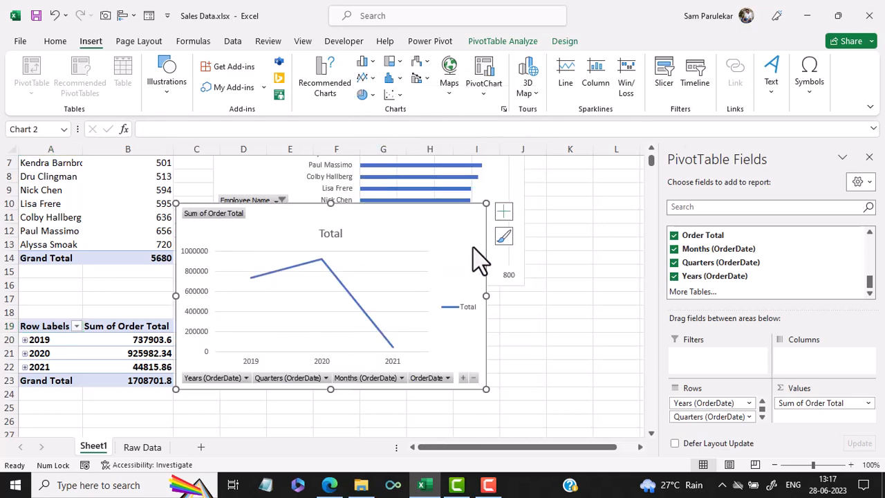
drag(482, 229, 523, 323)
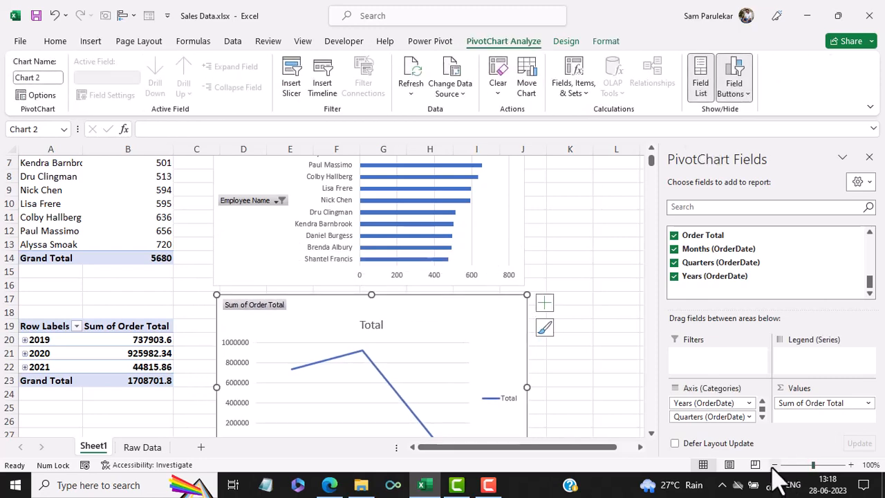
Expand the line PivotChart's date axis to quarters and months, widen the chart to show every month, and close the field list.
click(775, 465)
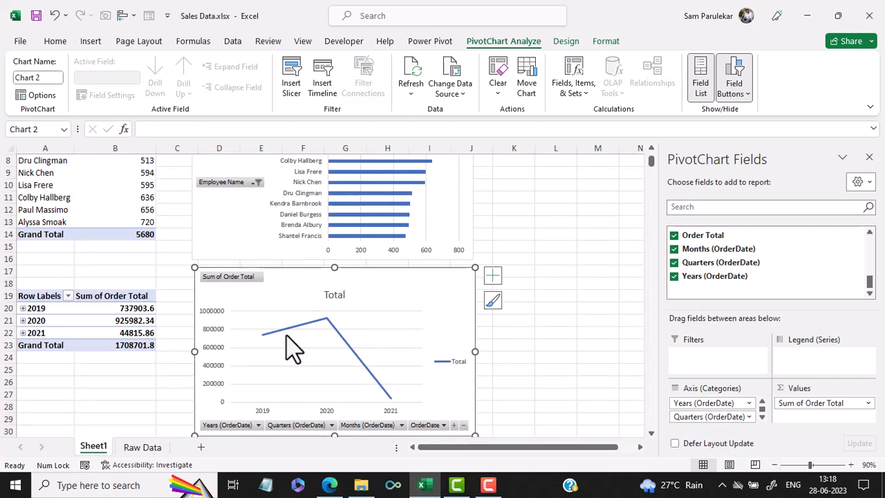
mouse_move(369, 398)
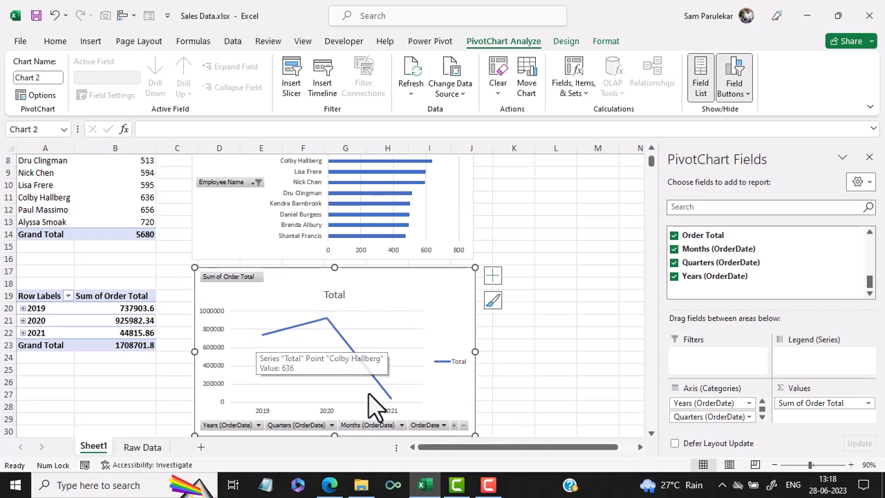
click(454, 426)
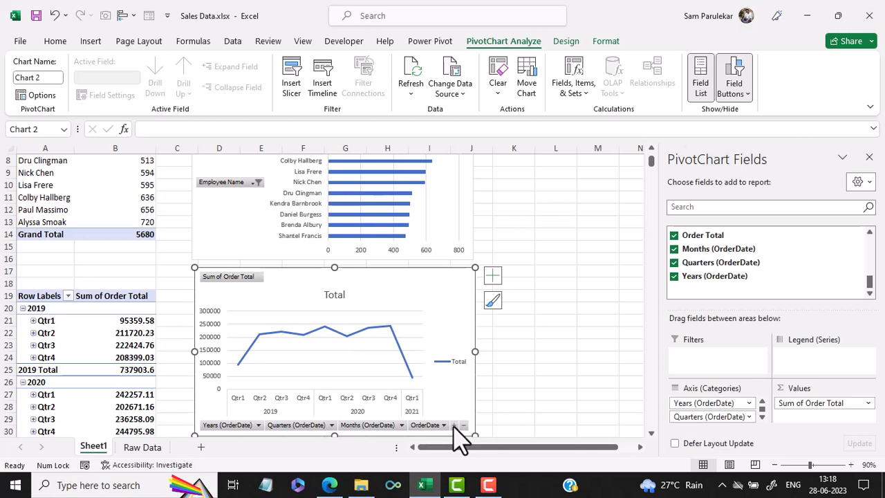
click(455, 426)
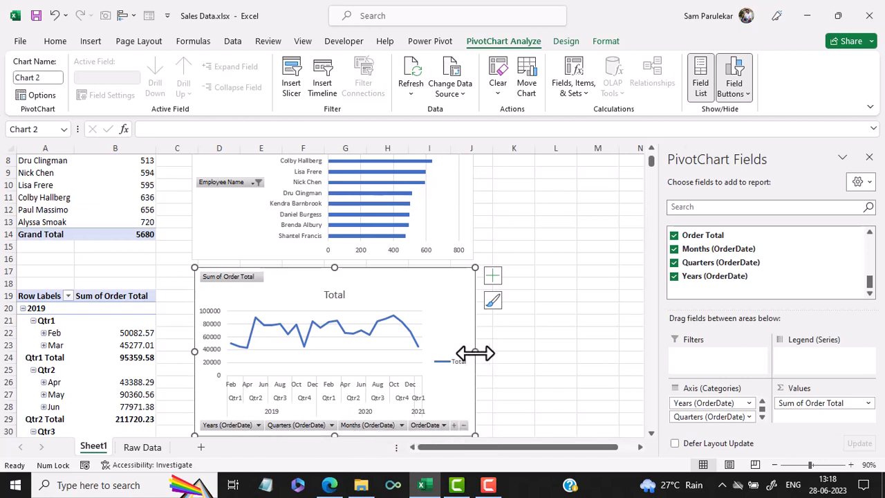
drag(476, 351, 531, 351)
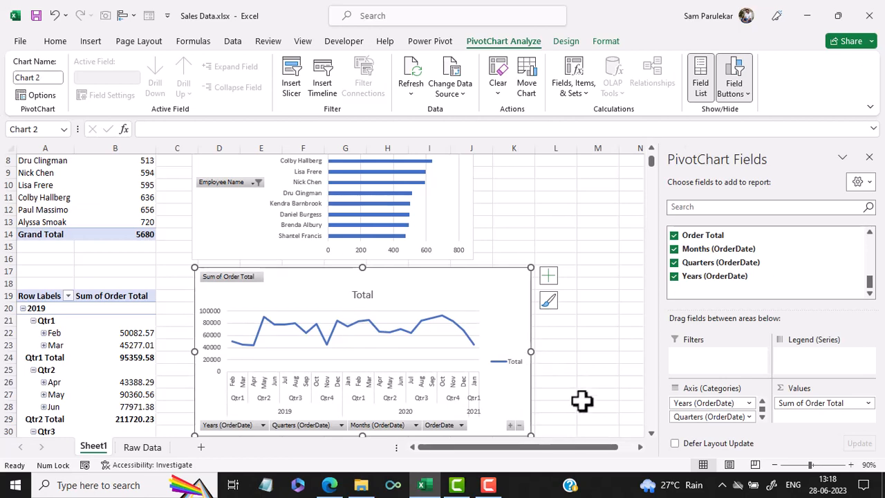
click(870, 157)
Insert a Sales Region slicer for the employee quantity bar chart and place it beside the chart.
scroll(601, 361, up, 3)
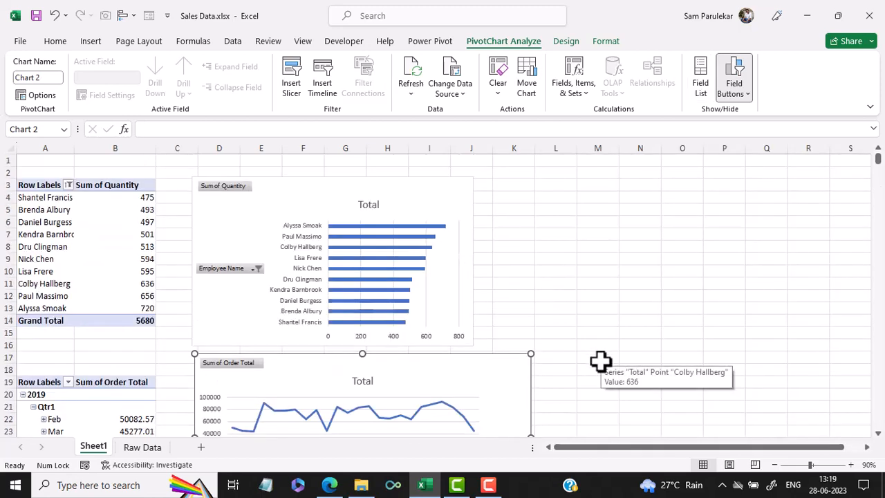
click(457, 242)
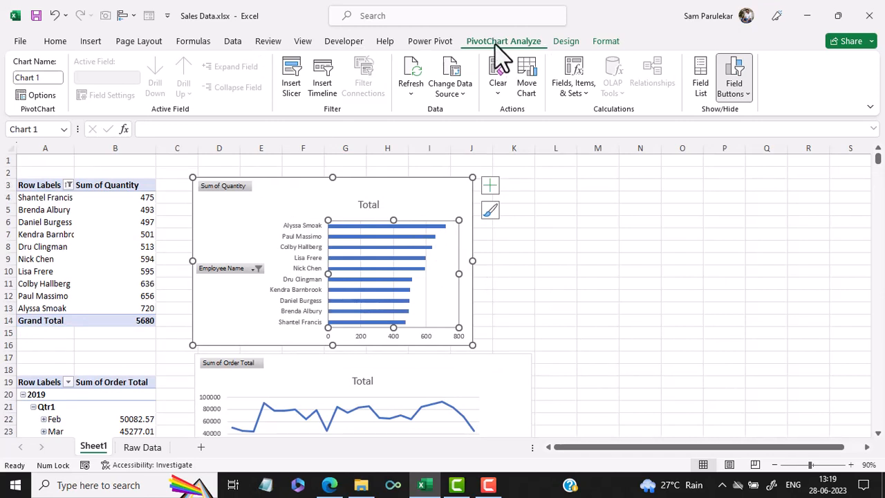
click(296, 88)
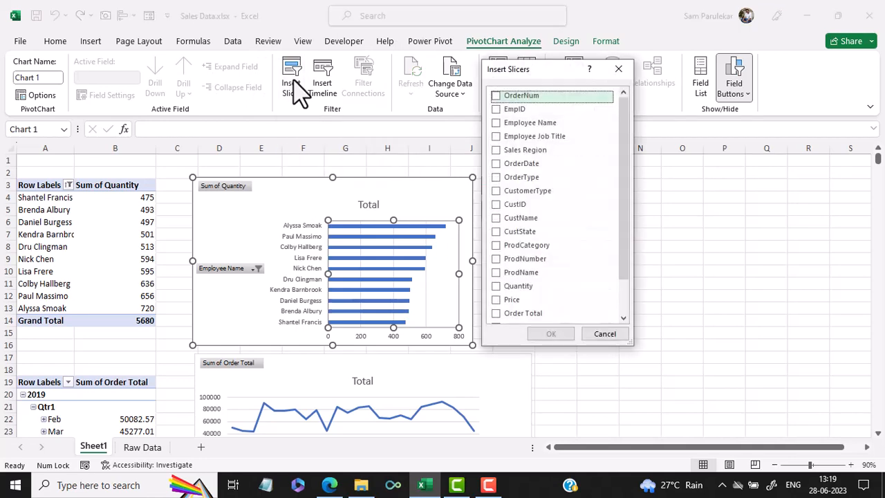
drag(546, 72, 584, 72)
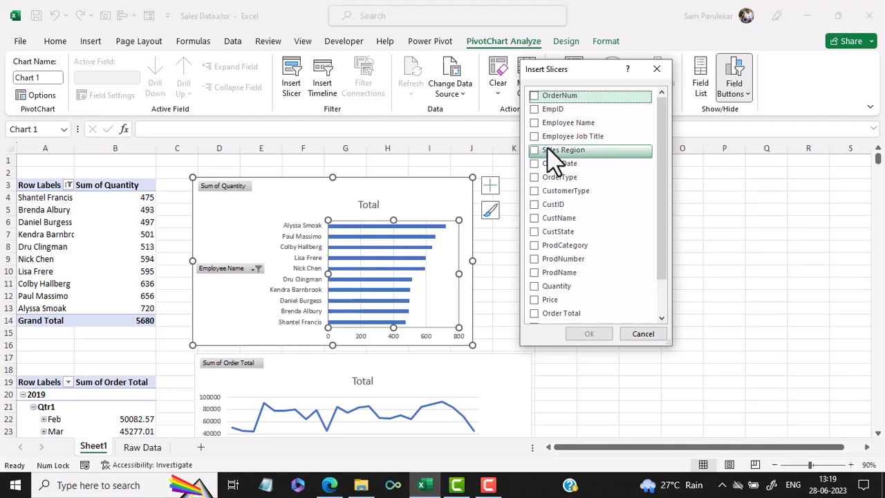
click(535, 151)
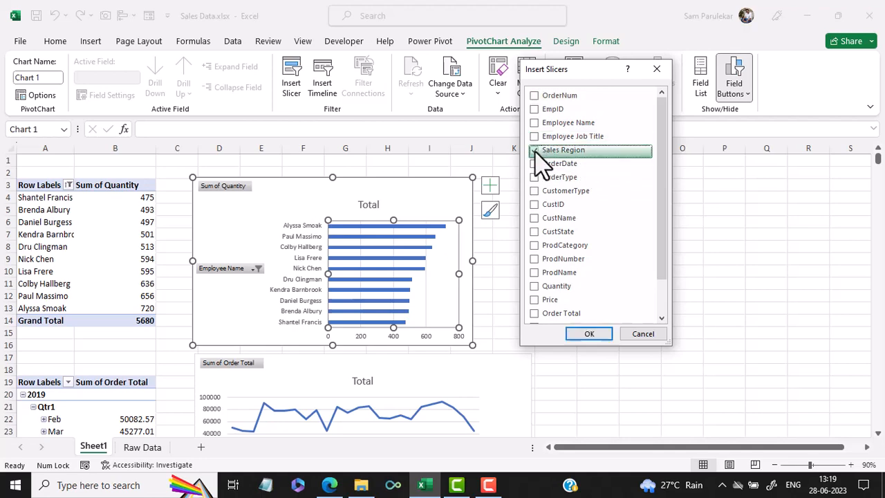
click(586, 335)
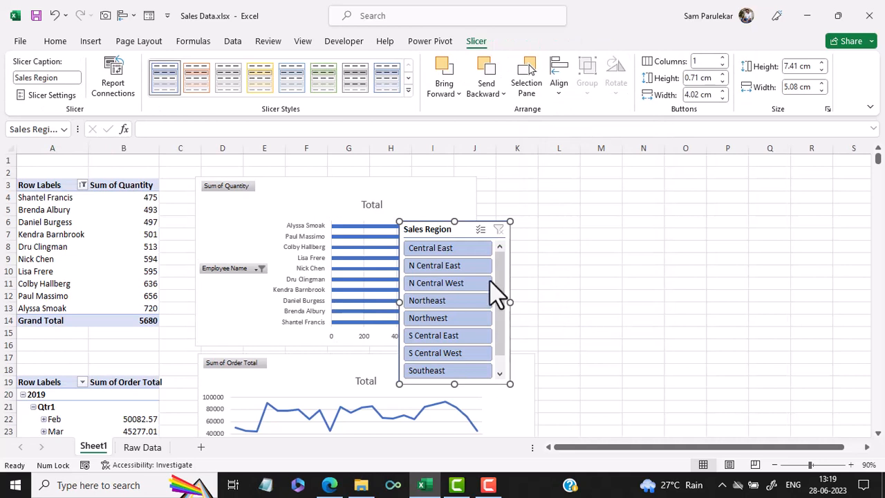
drag(462, 231, 562, 188)
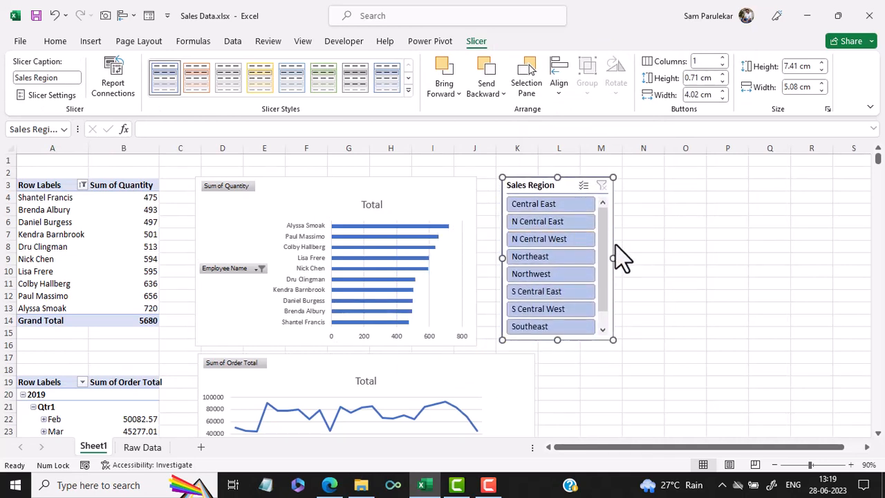
Resize the Sales Region slicer to about 13.23 cm wide and 3.43 cm high with three button columns, and move it slightly lower.
drag(613, 260, 792, 257)
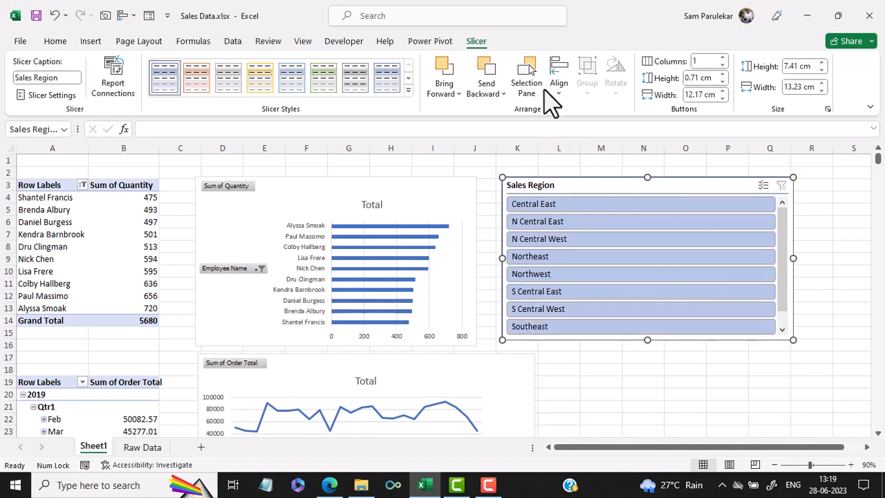
click(724, 58)
click(724, 58)
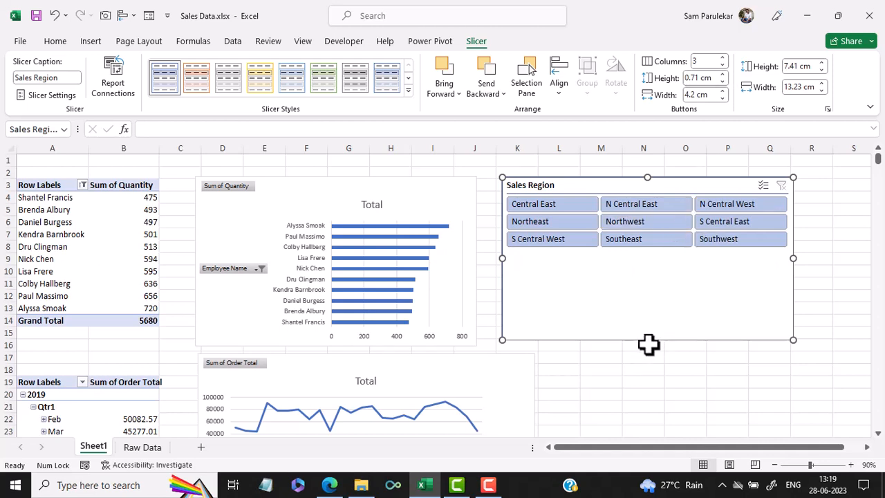
drag(647, 342, 645, 253)
drag(668, 189, 665, 225)
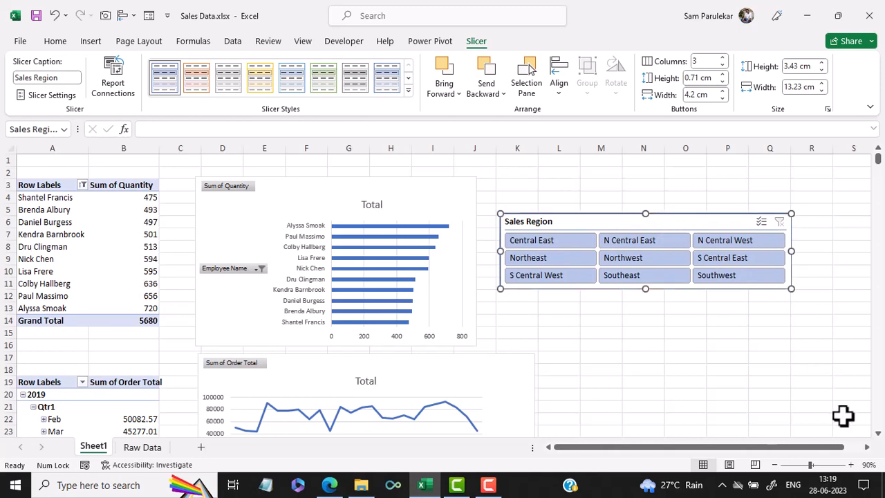
Filter the employee quantity chart with the slicer by Central East, Northwest and S Central East, one region at a time.
click(879, 434)
click(879, 434)
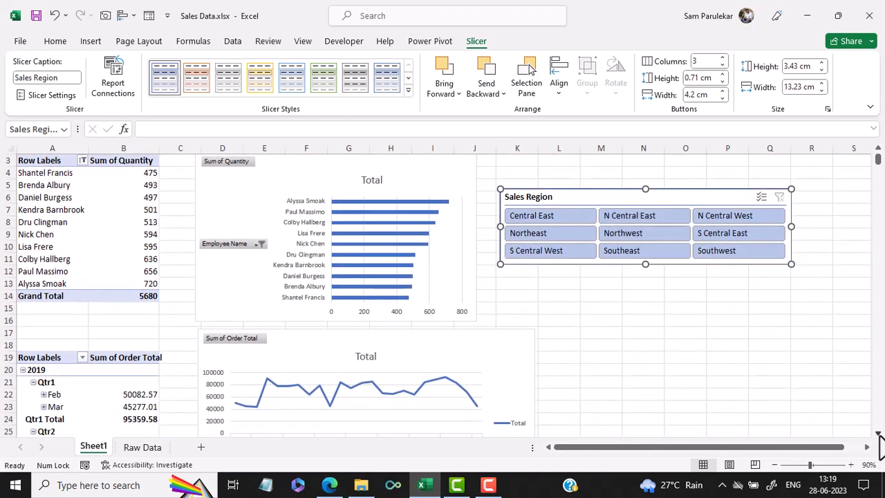
click(879, 435)
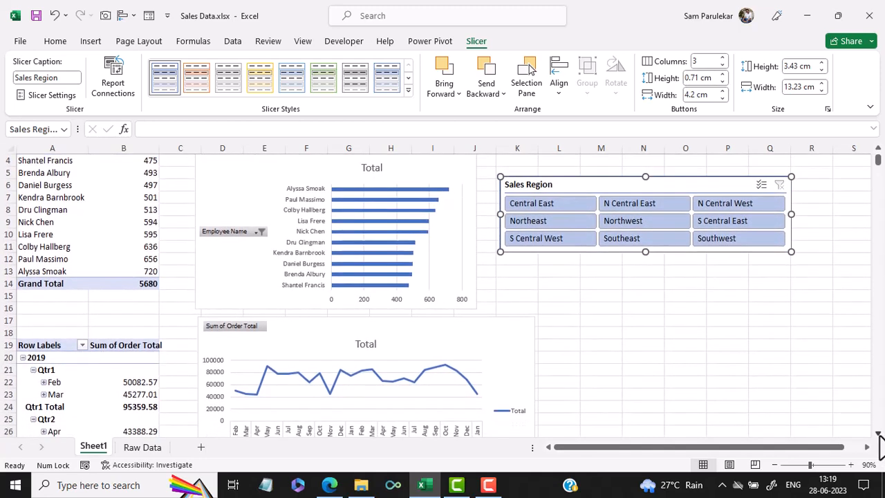
click(560, 207)
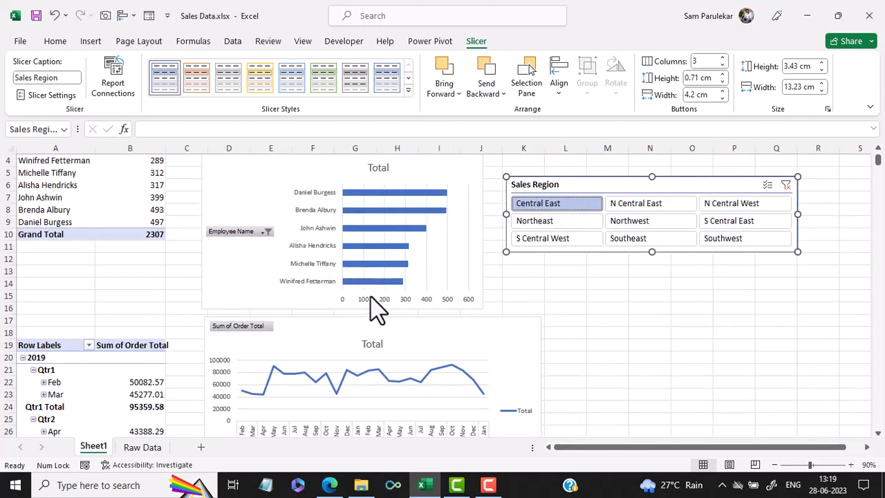
click(647, 228)
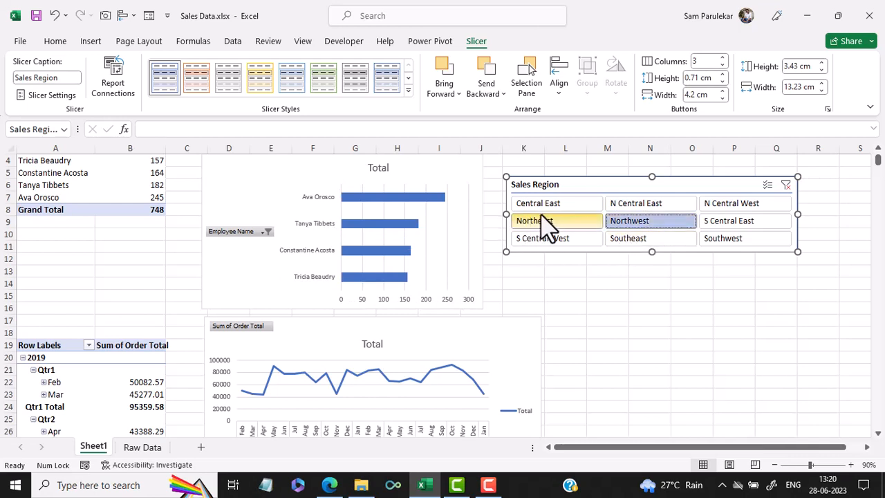
click(747, 222)
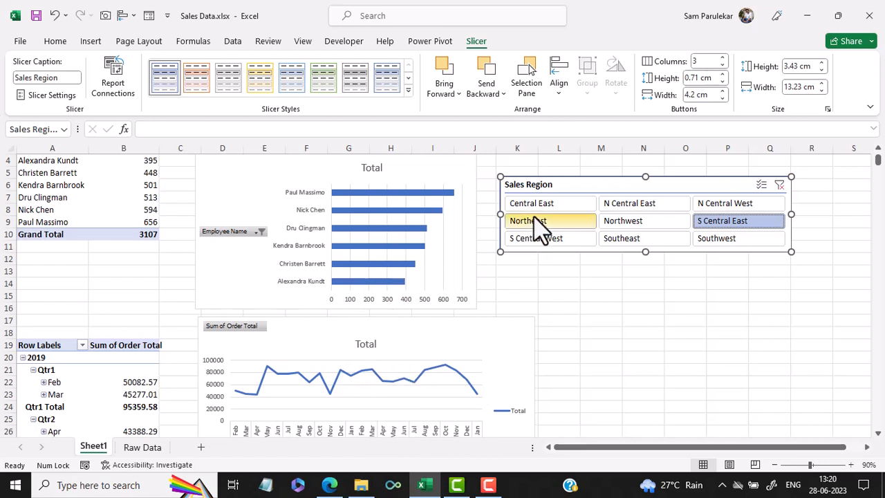
Filter the Sales Region slicer by N Central East and connect the slicer to PivotTable4 in addition to PivotTable3.
click(621, 204)
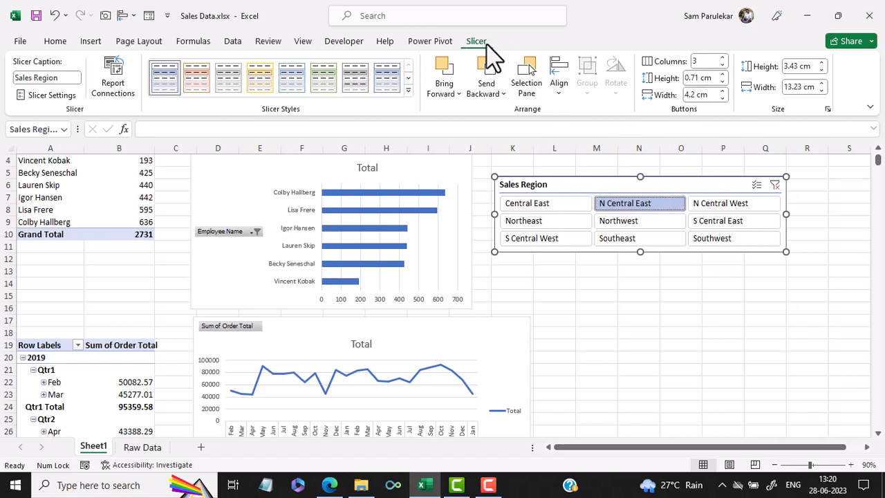
click(124, 100)
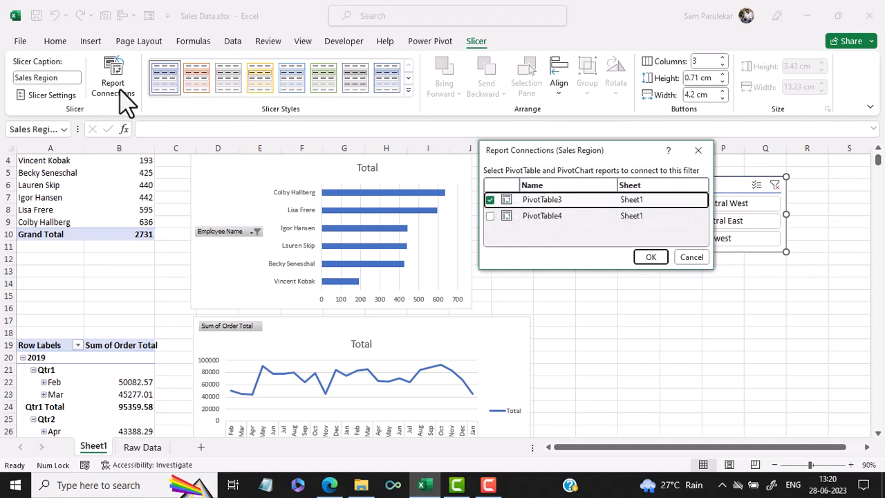
click(489, 215)
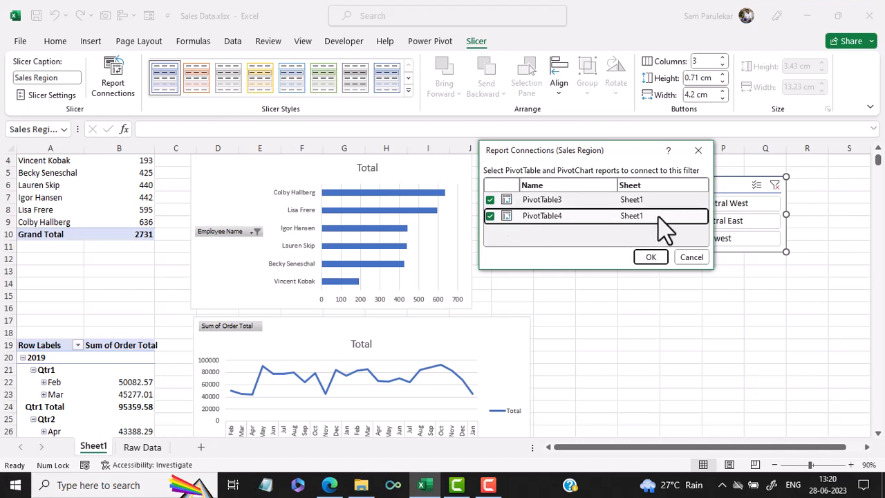
click(648, 258)
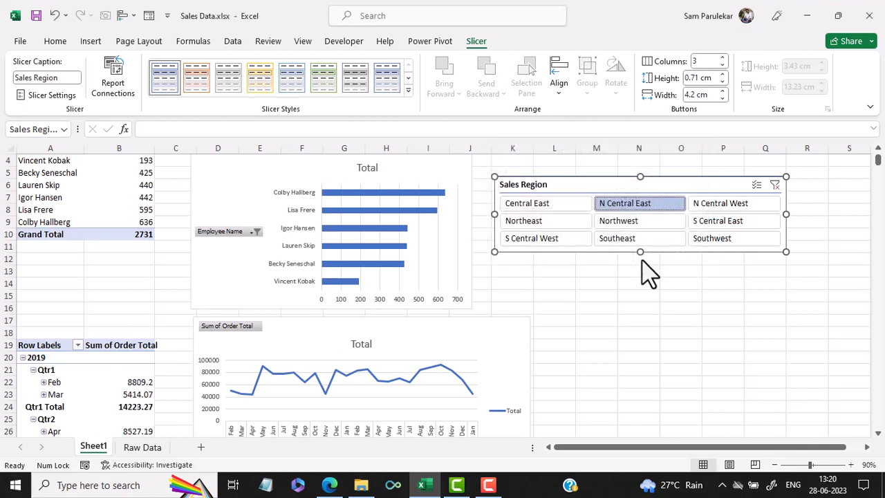
Filter both charts by S Central East, S Central West, Southeast and N Central East, one region at a time.
click(728, 223)
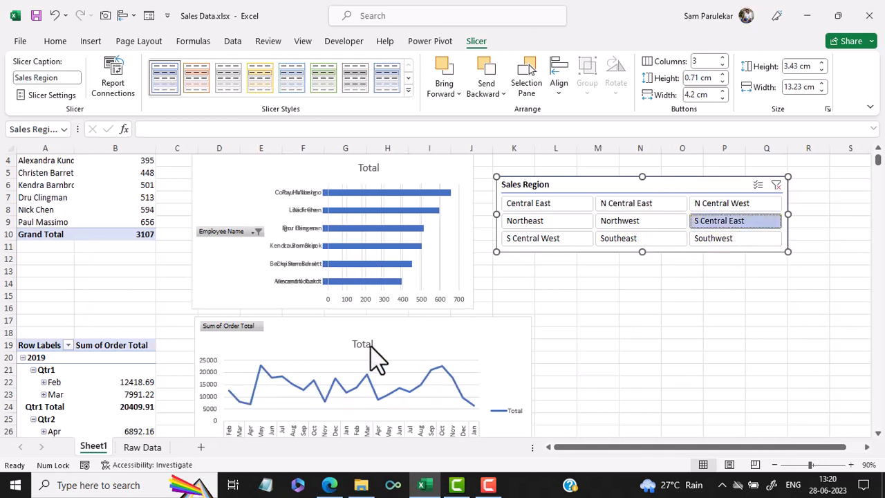
click(578, 242)
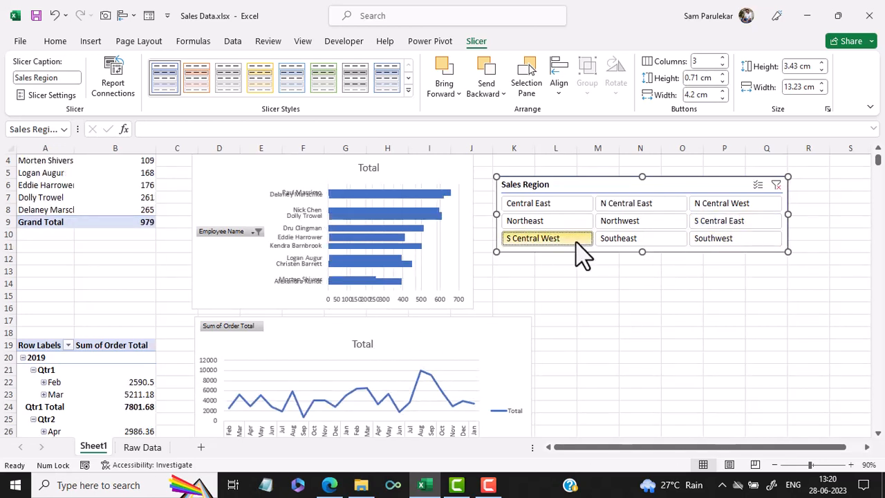
click(627, 242)
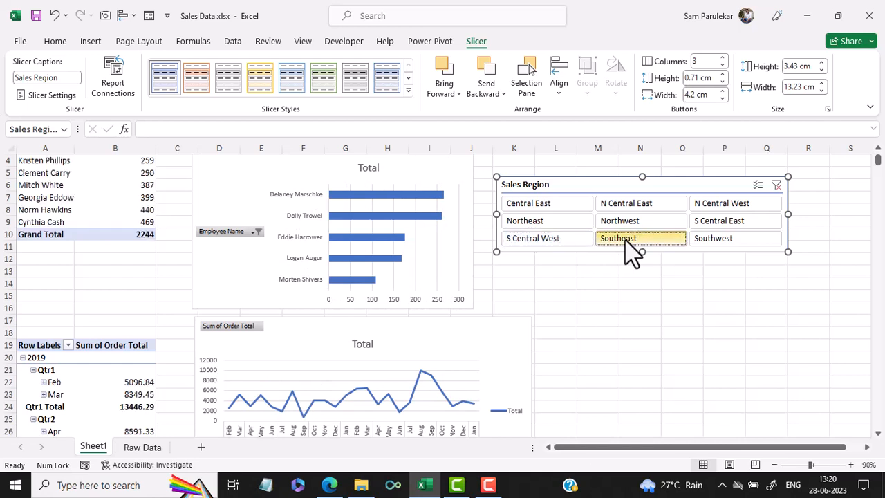
click(637, 207)
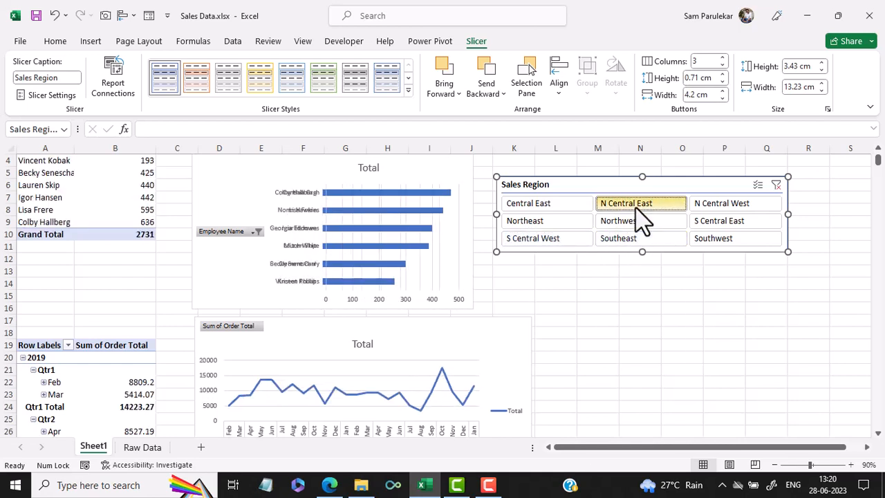
Insert an OrderDate timeline for the order total PivotTable and place it beside the line chart.
click(462, 343)
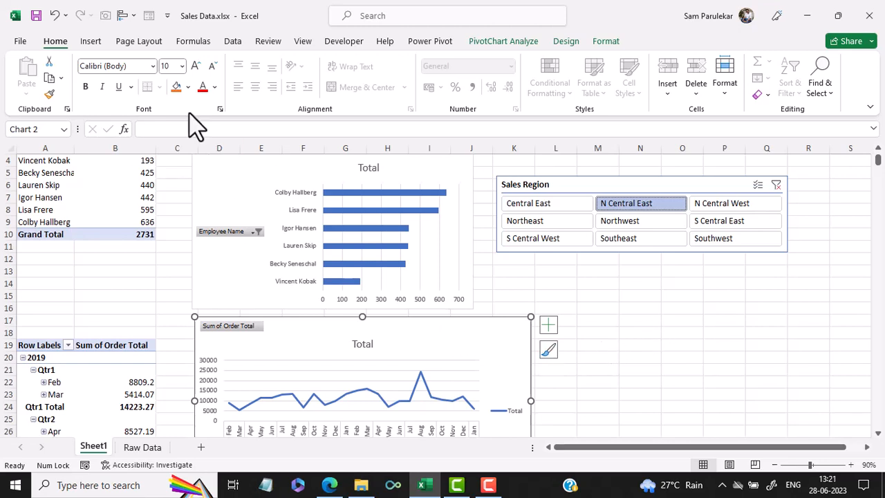
click(89, 380)
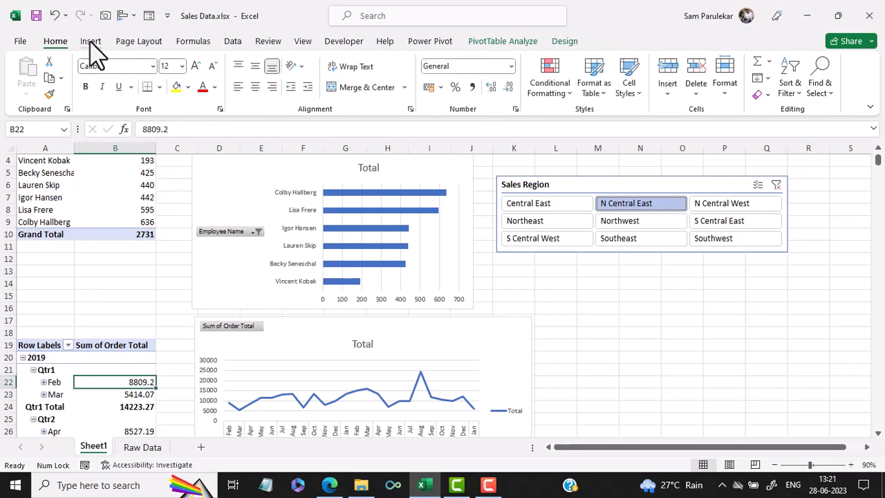
click(492, 46)
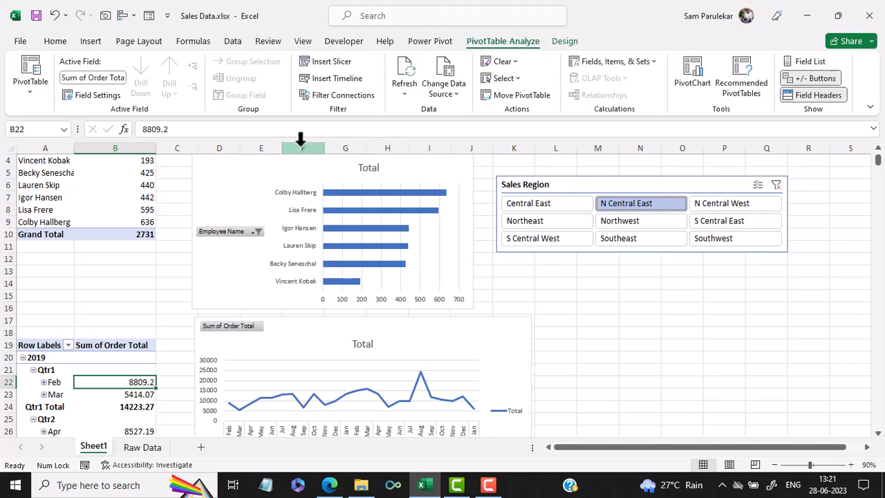
click(319, 83)
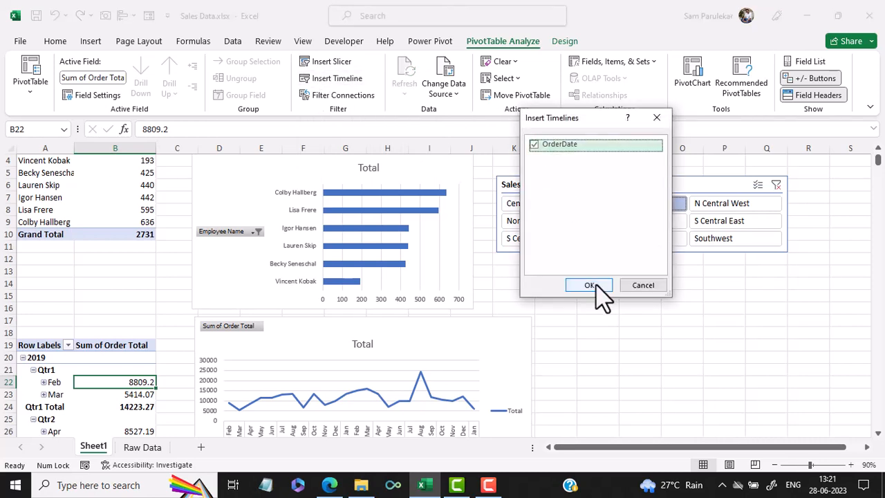
click(593, 285)
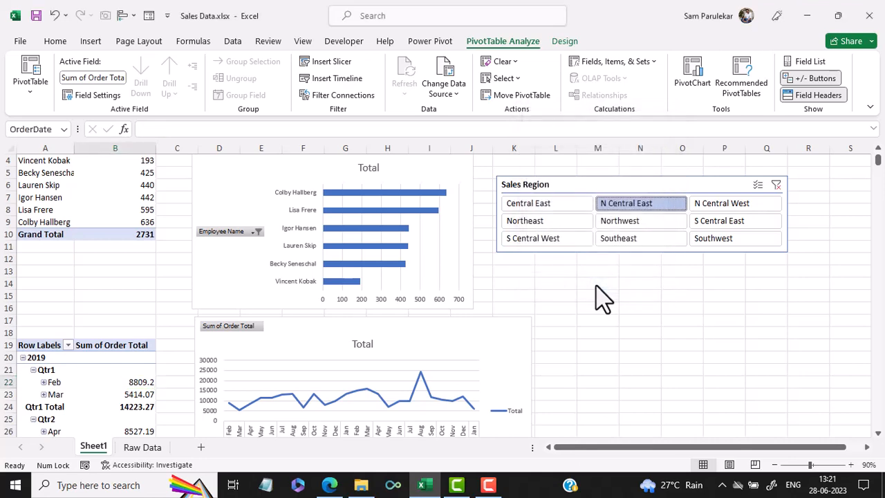
drag(493, 276, 687, 320)
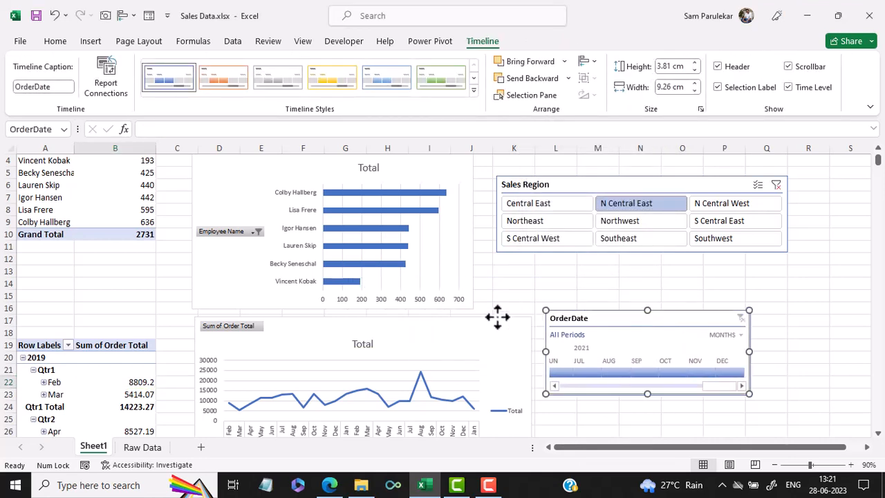
Move the Sales Region slicer into line with the timeline and widen the employee quantity chart to match the line chart's width.
scroll(497, 316, down, 1)
click(496, 316)
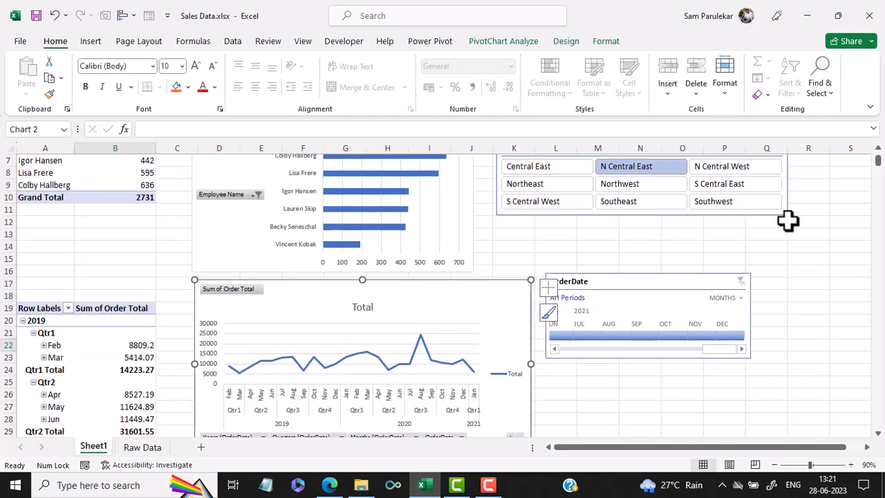
scroll(788, 220, up, 2)
drag(637, 221, 685, 218)
click(470, 251)
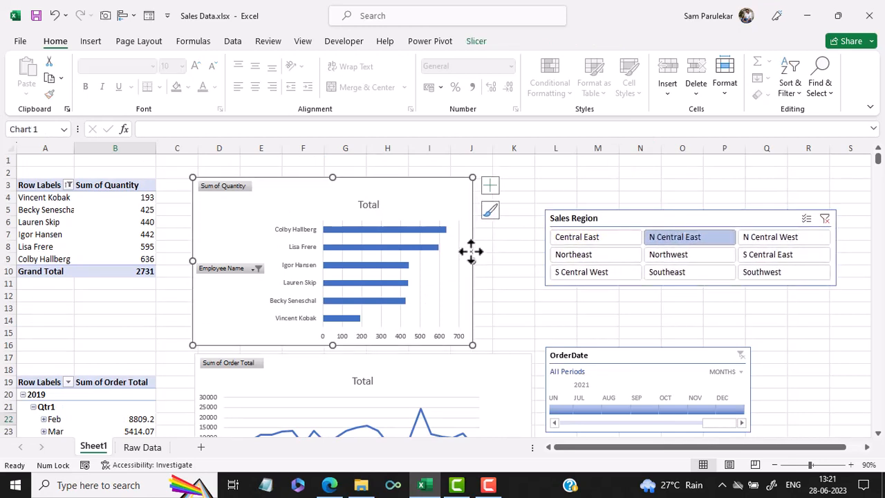
drag(474, 260, 534, 259)
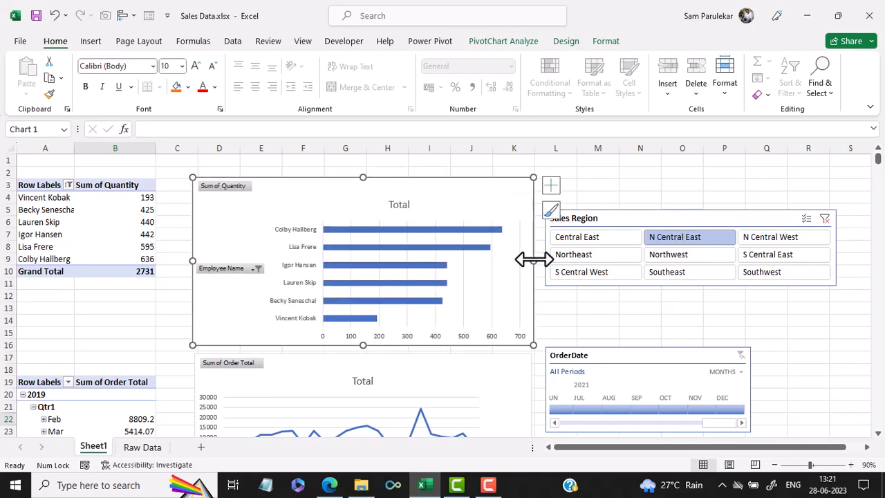
Resize the OrderDate timeline to about 13.26 cm wide and 4.36 cm high, matching the slicer's width.
scroll(533, 259, down, 1)
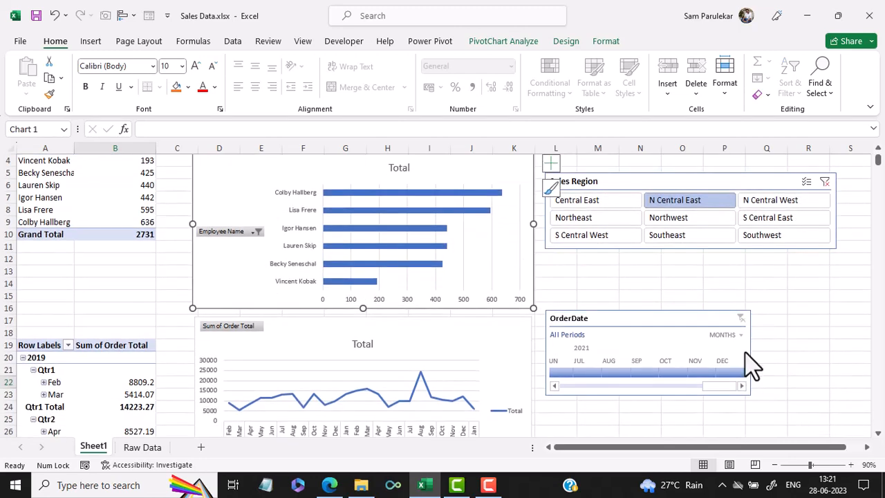
click(696, 328)
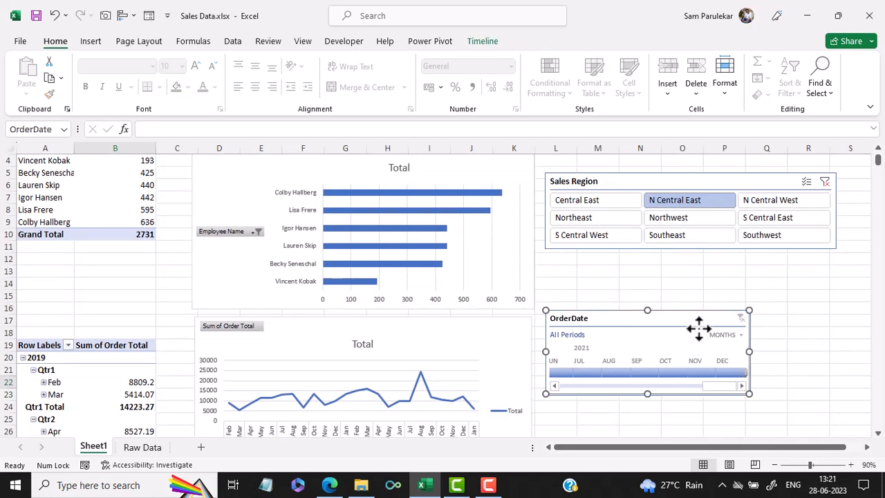
drag(749, 352, 837, 352)
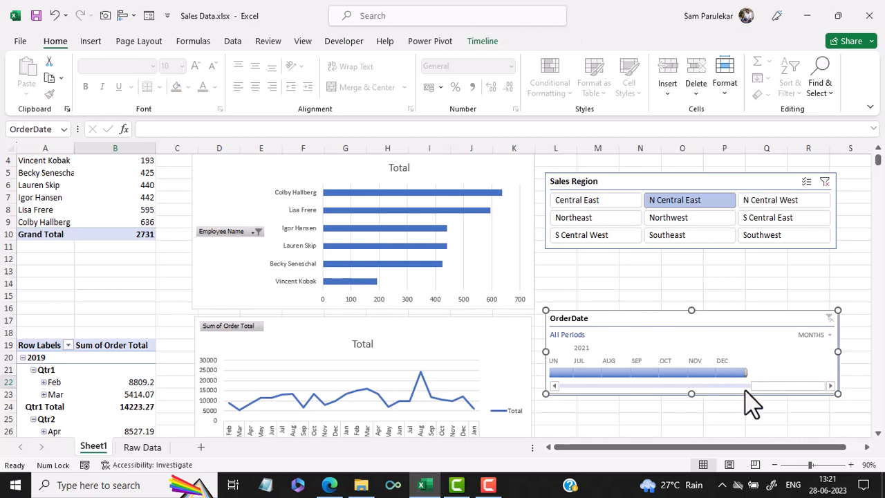
drag(692, 394, 573, 399)
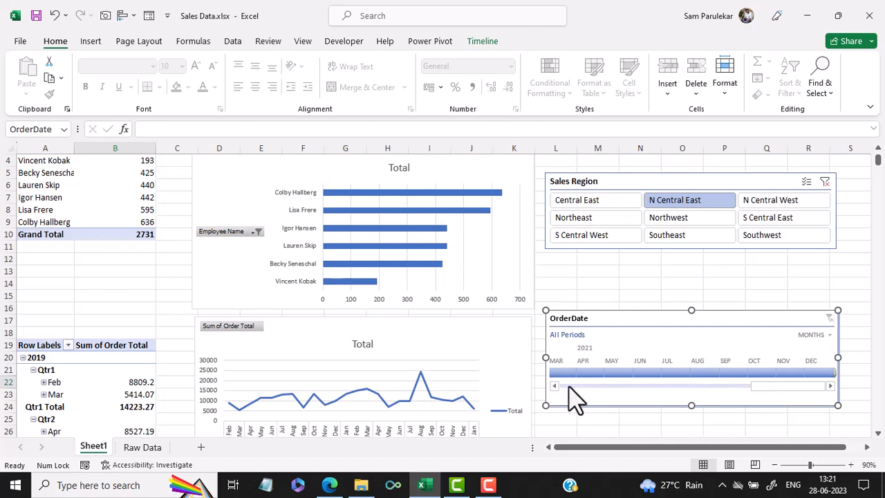
Filter the order total chart with the timeline by Q1–Q3 2019, May–Oct 2019 and Feb–Aug 2019, one range at a time.
drag(762, 387, 804, 390)
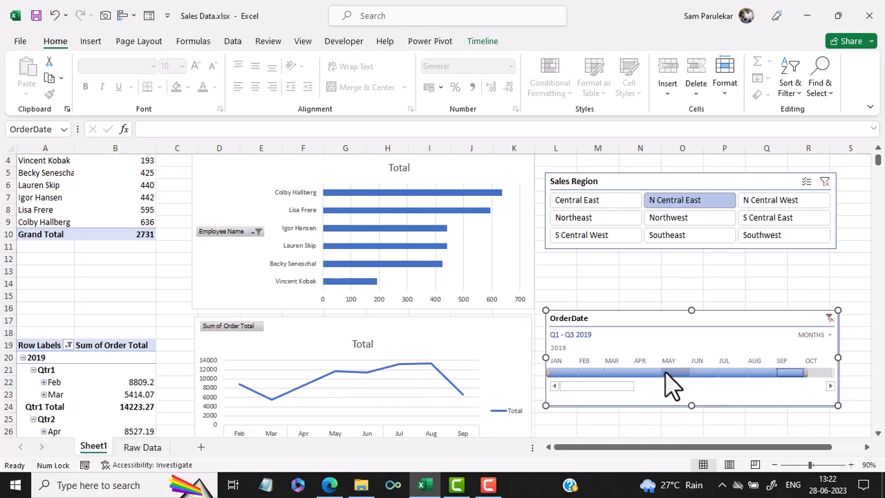
drag(668, 383, 816, 373)
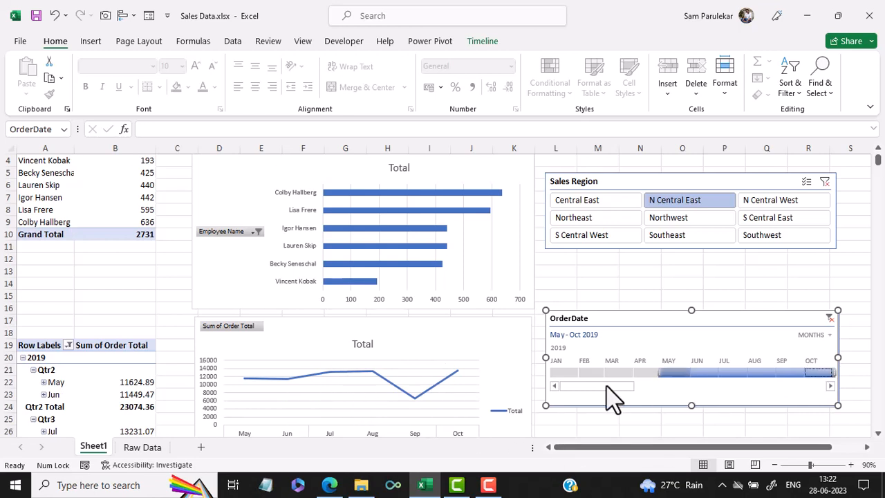
drag(584, 373, 765, 372)
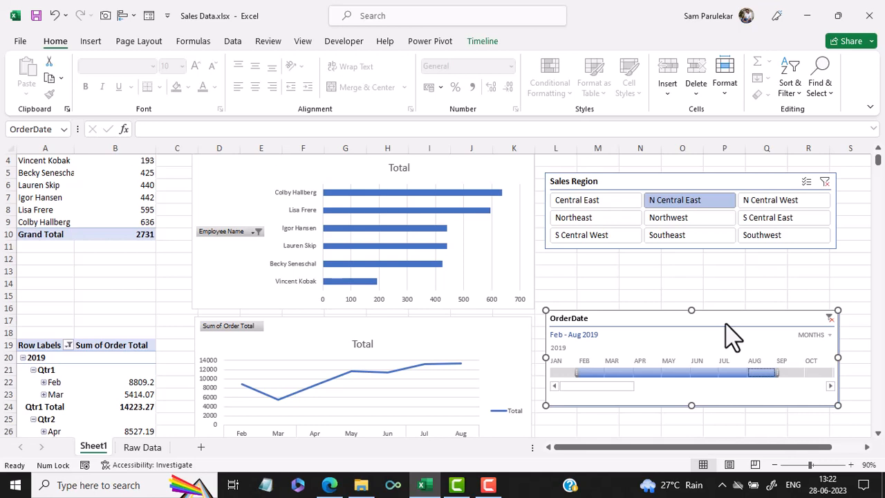
Connect the OrderDate timeline to PivotTable3 as well, so it also filters the employee quantity chart.
click(484, 41)
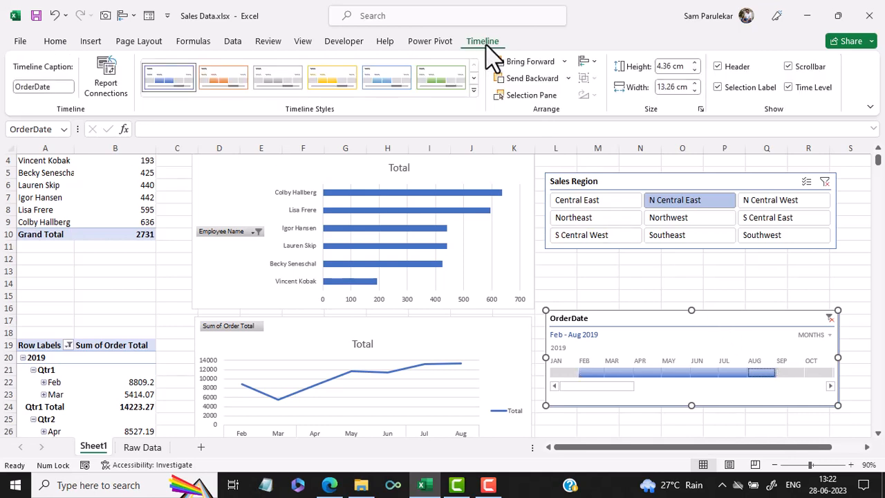
click(104, 89)
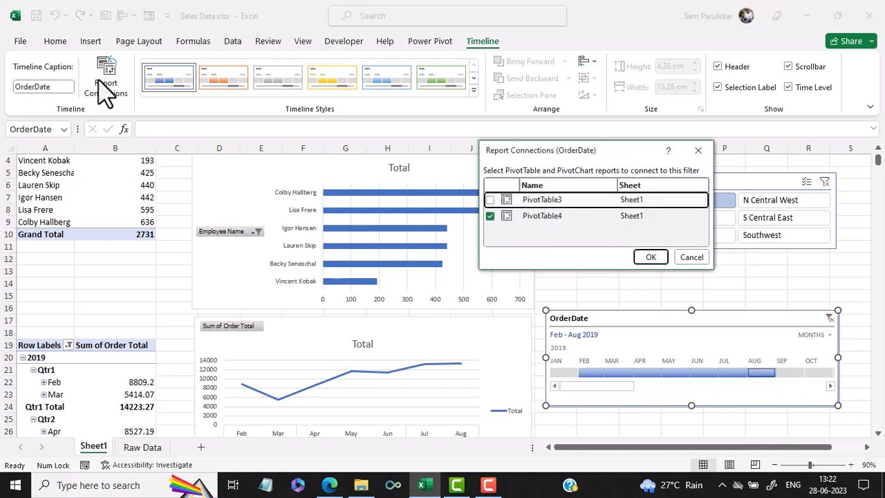
click(490, 200)
click(651, 257)
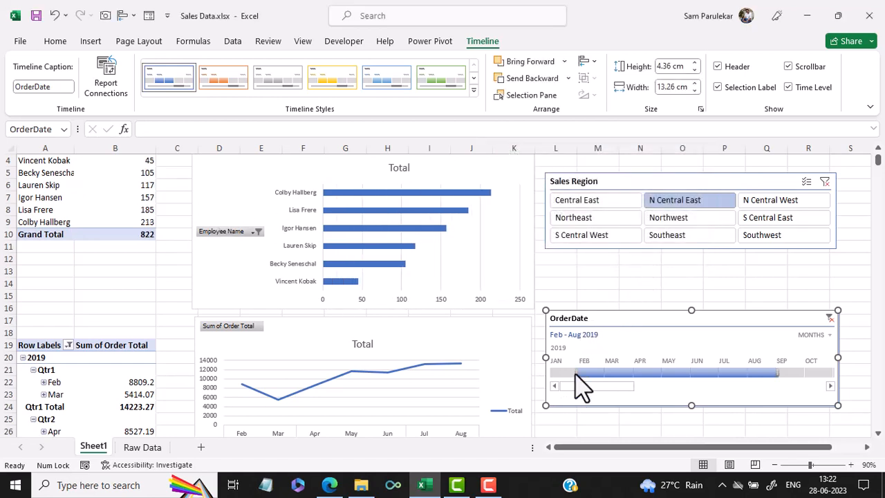
Change the timeline range to Mar–Aug 2019 and to Feb–Sep 2019, and filter the Sales Region slicer by Northwest.
drag(576, 374, 597, 376)
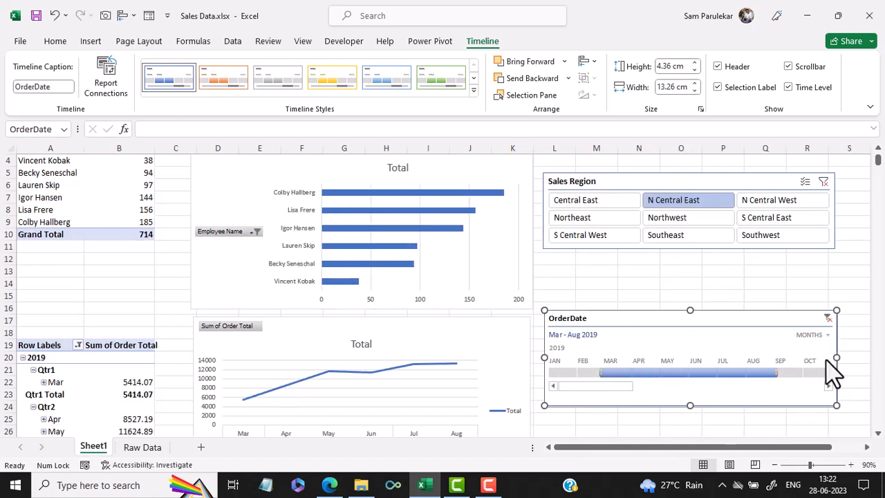
mouse_move(775, 373)
mouse_down()
mouse_move(676, 377)
mouse_move(793, 375)
mouse_move(782, 374)
mouse_up()
drag(761, 372, 788, 389)
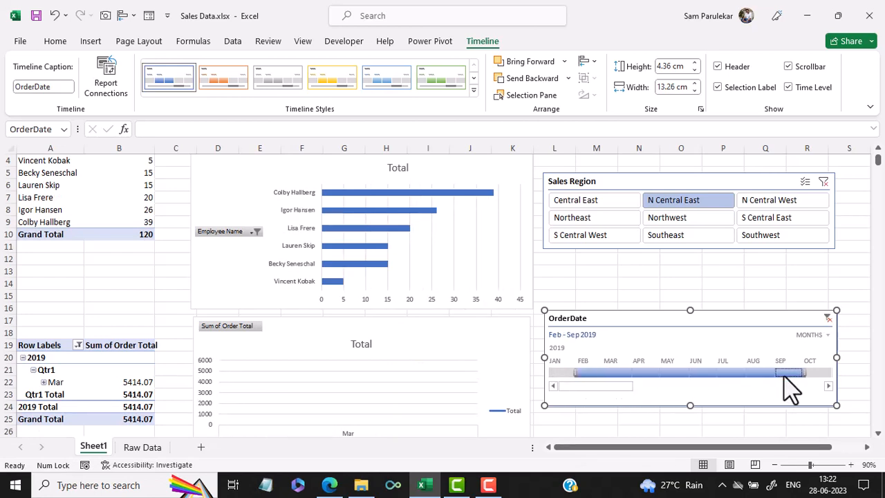
click(693, 223)
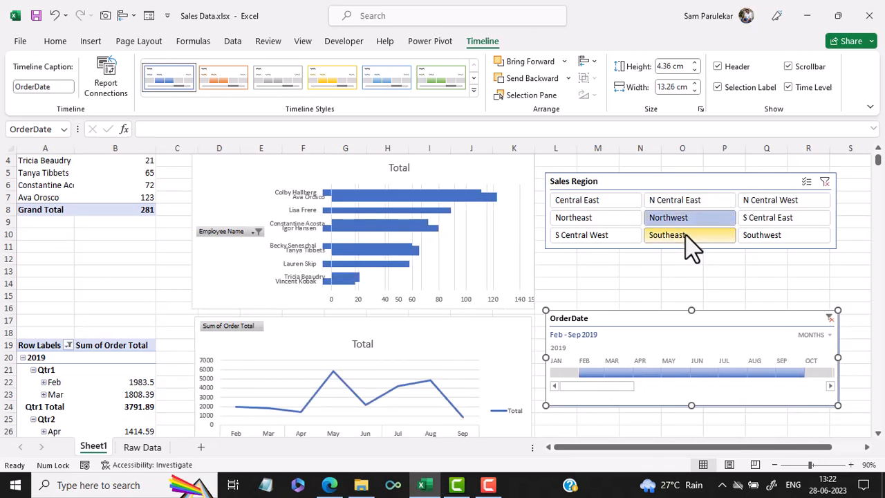